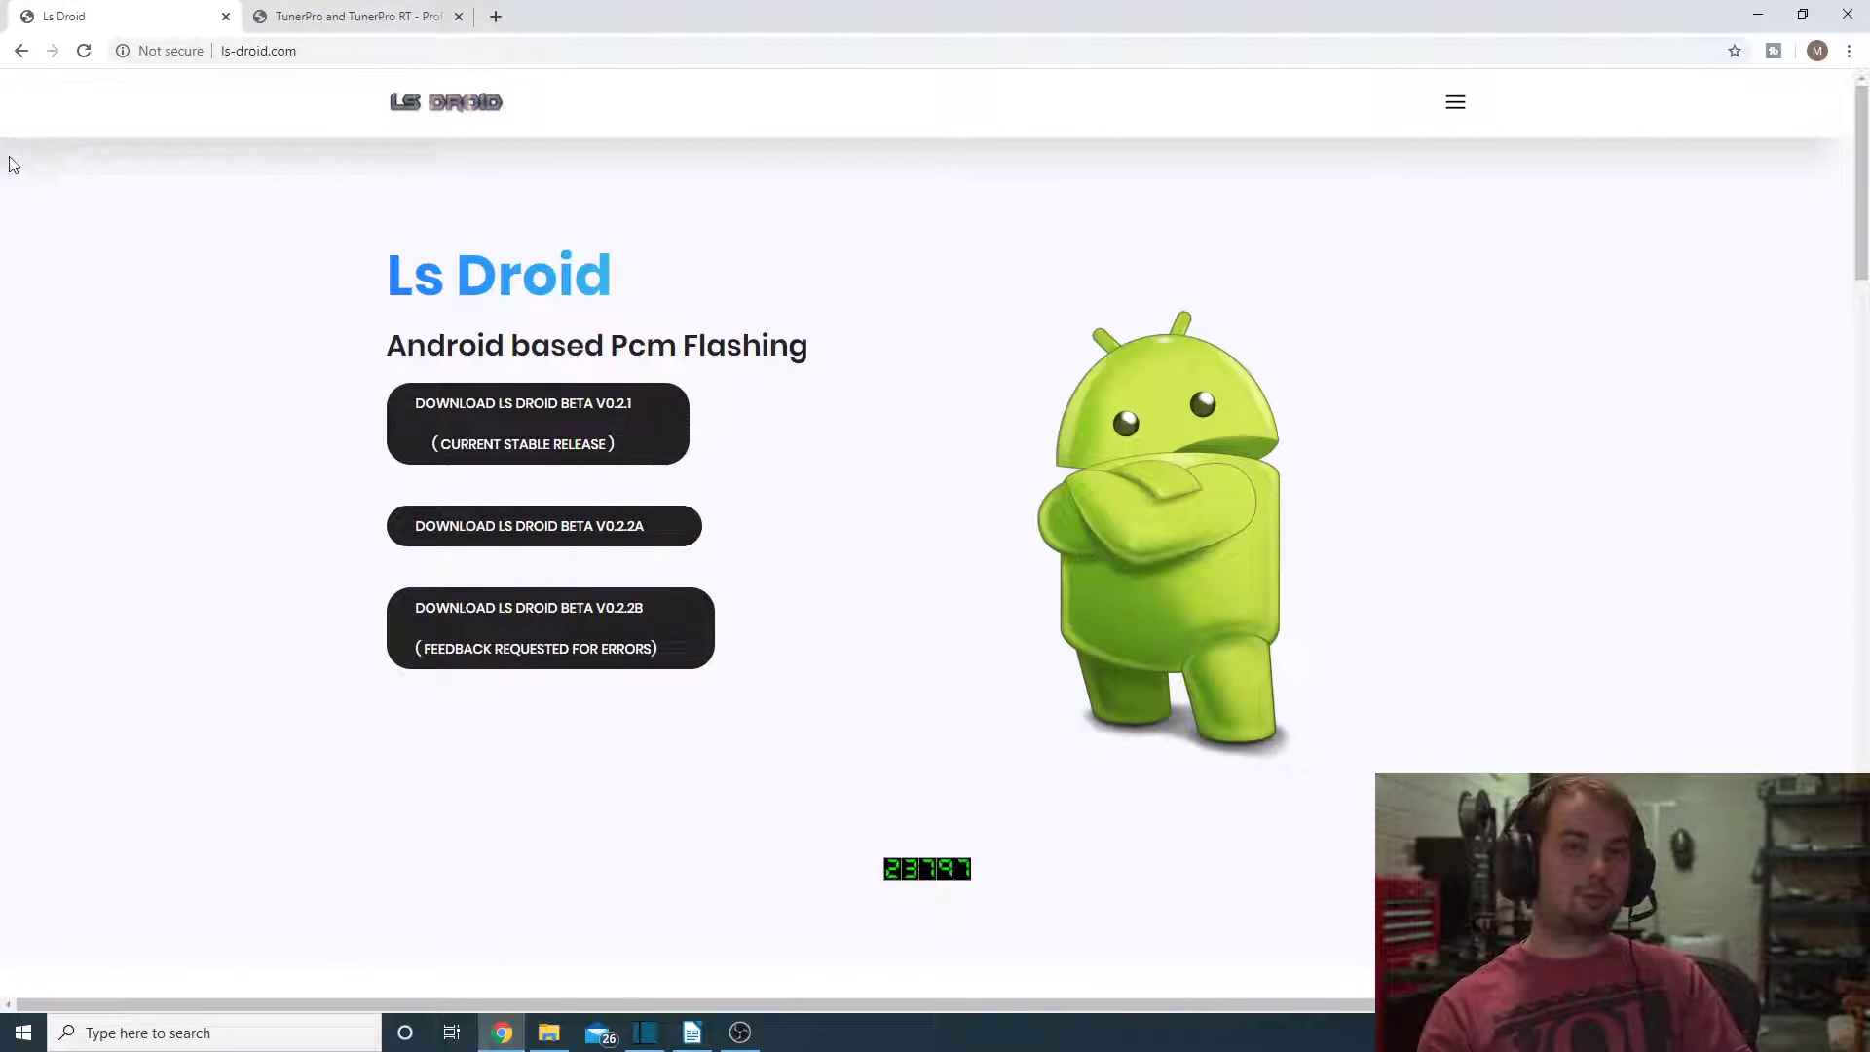
Open the TunerPro Applications download page on the TunerPro website.
click(388, 13)
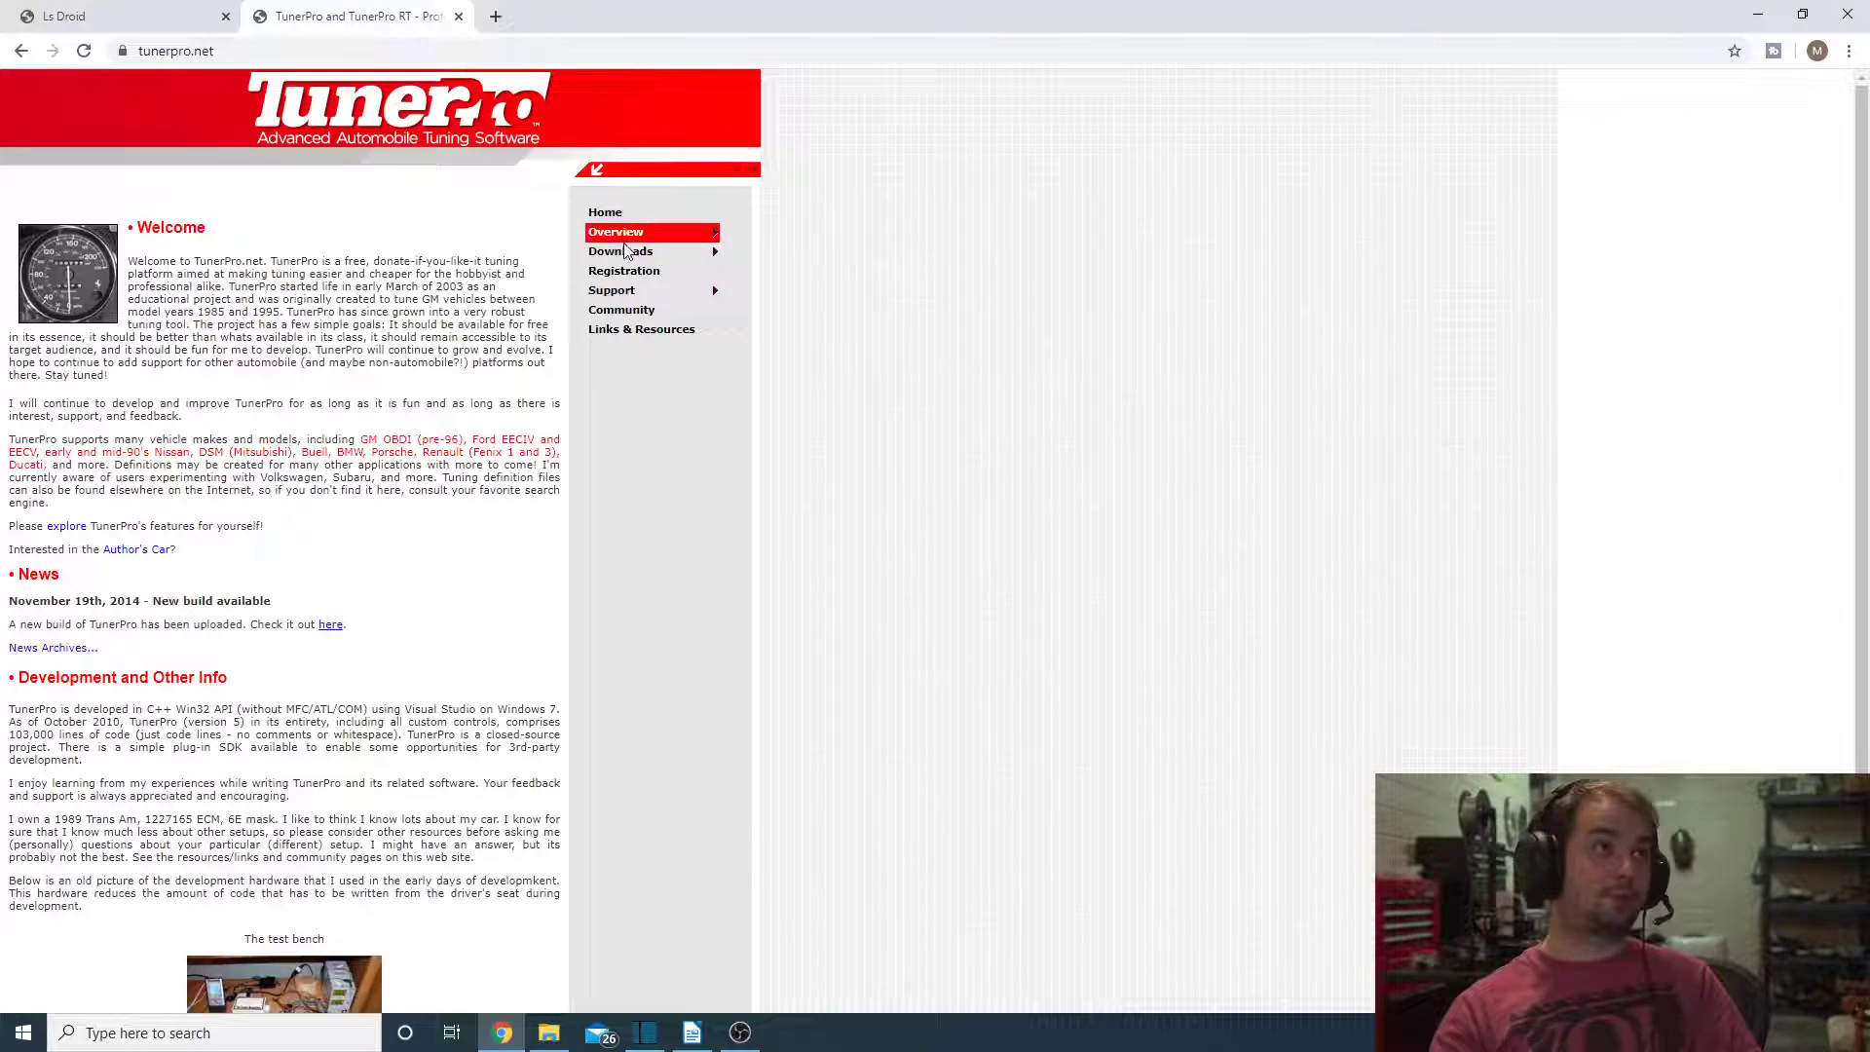
mouse_move(650, 256)
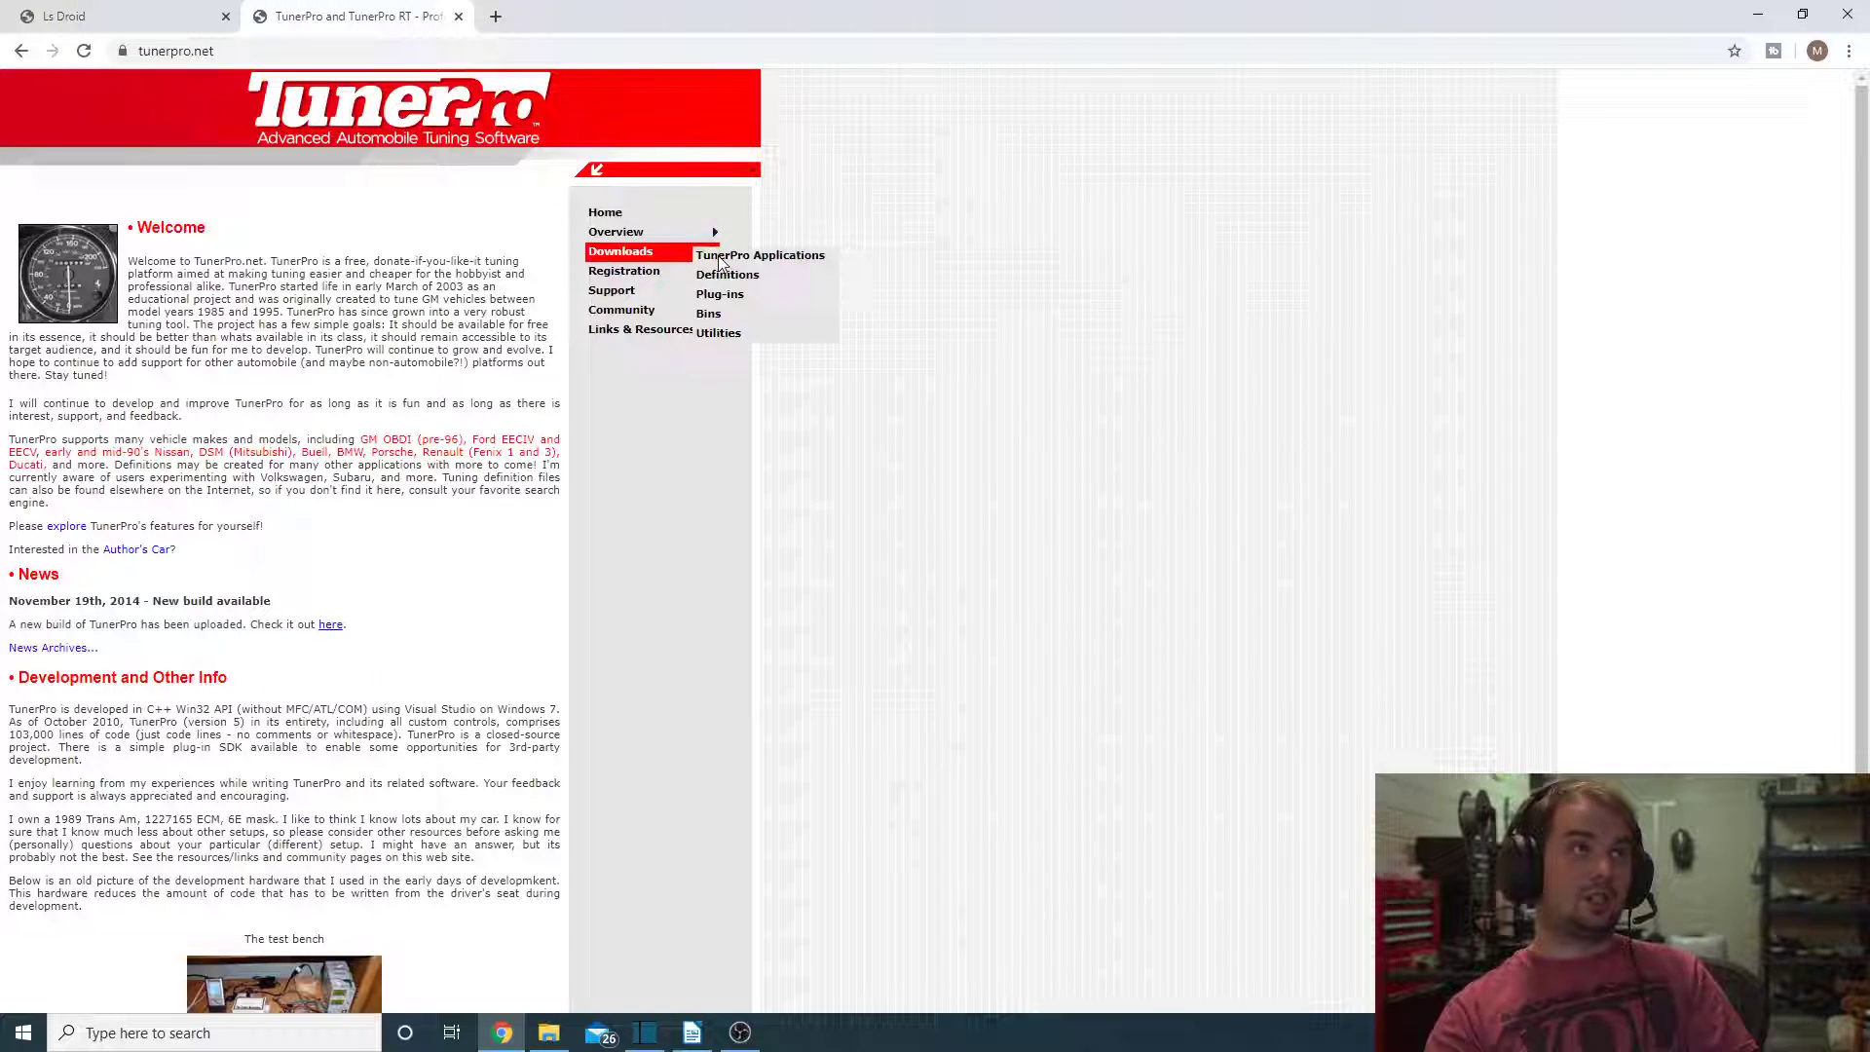
click(789, 259)
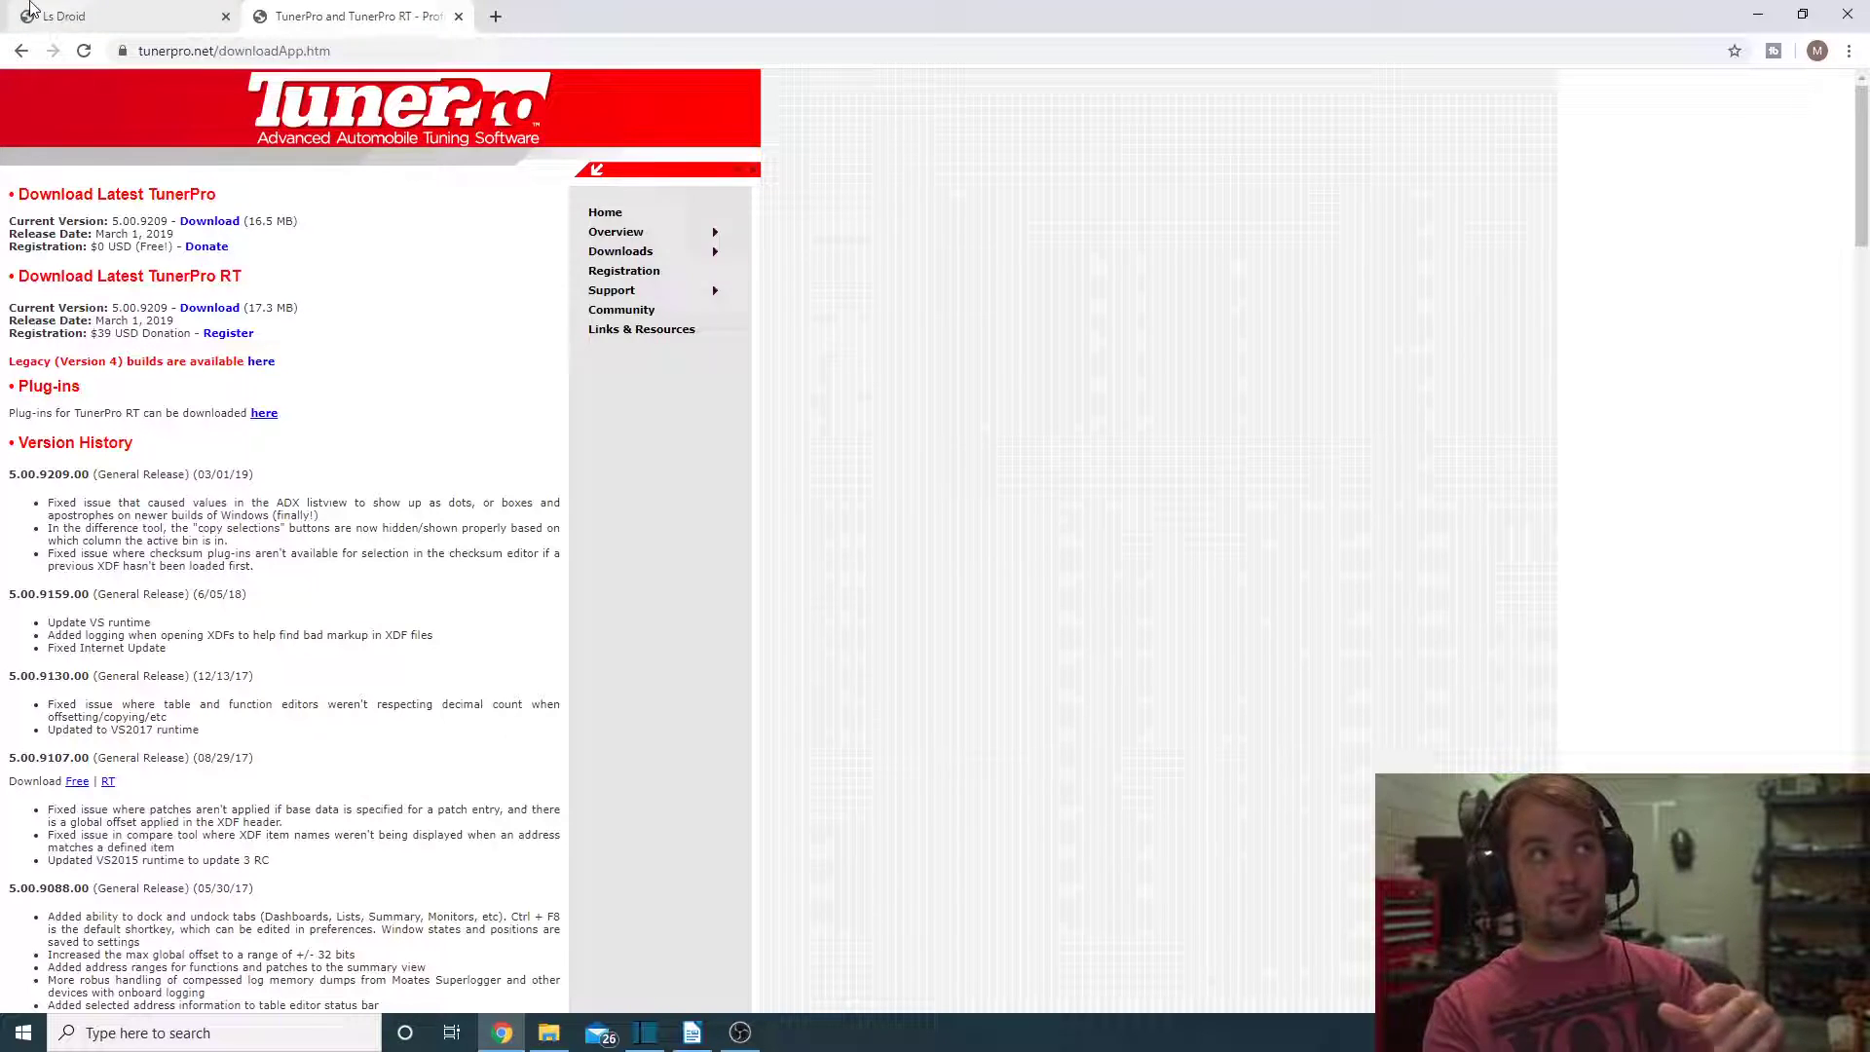
Return to the Ls Droid page, search Windows for TunerPro and launch it.
click(183, 14)
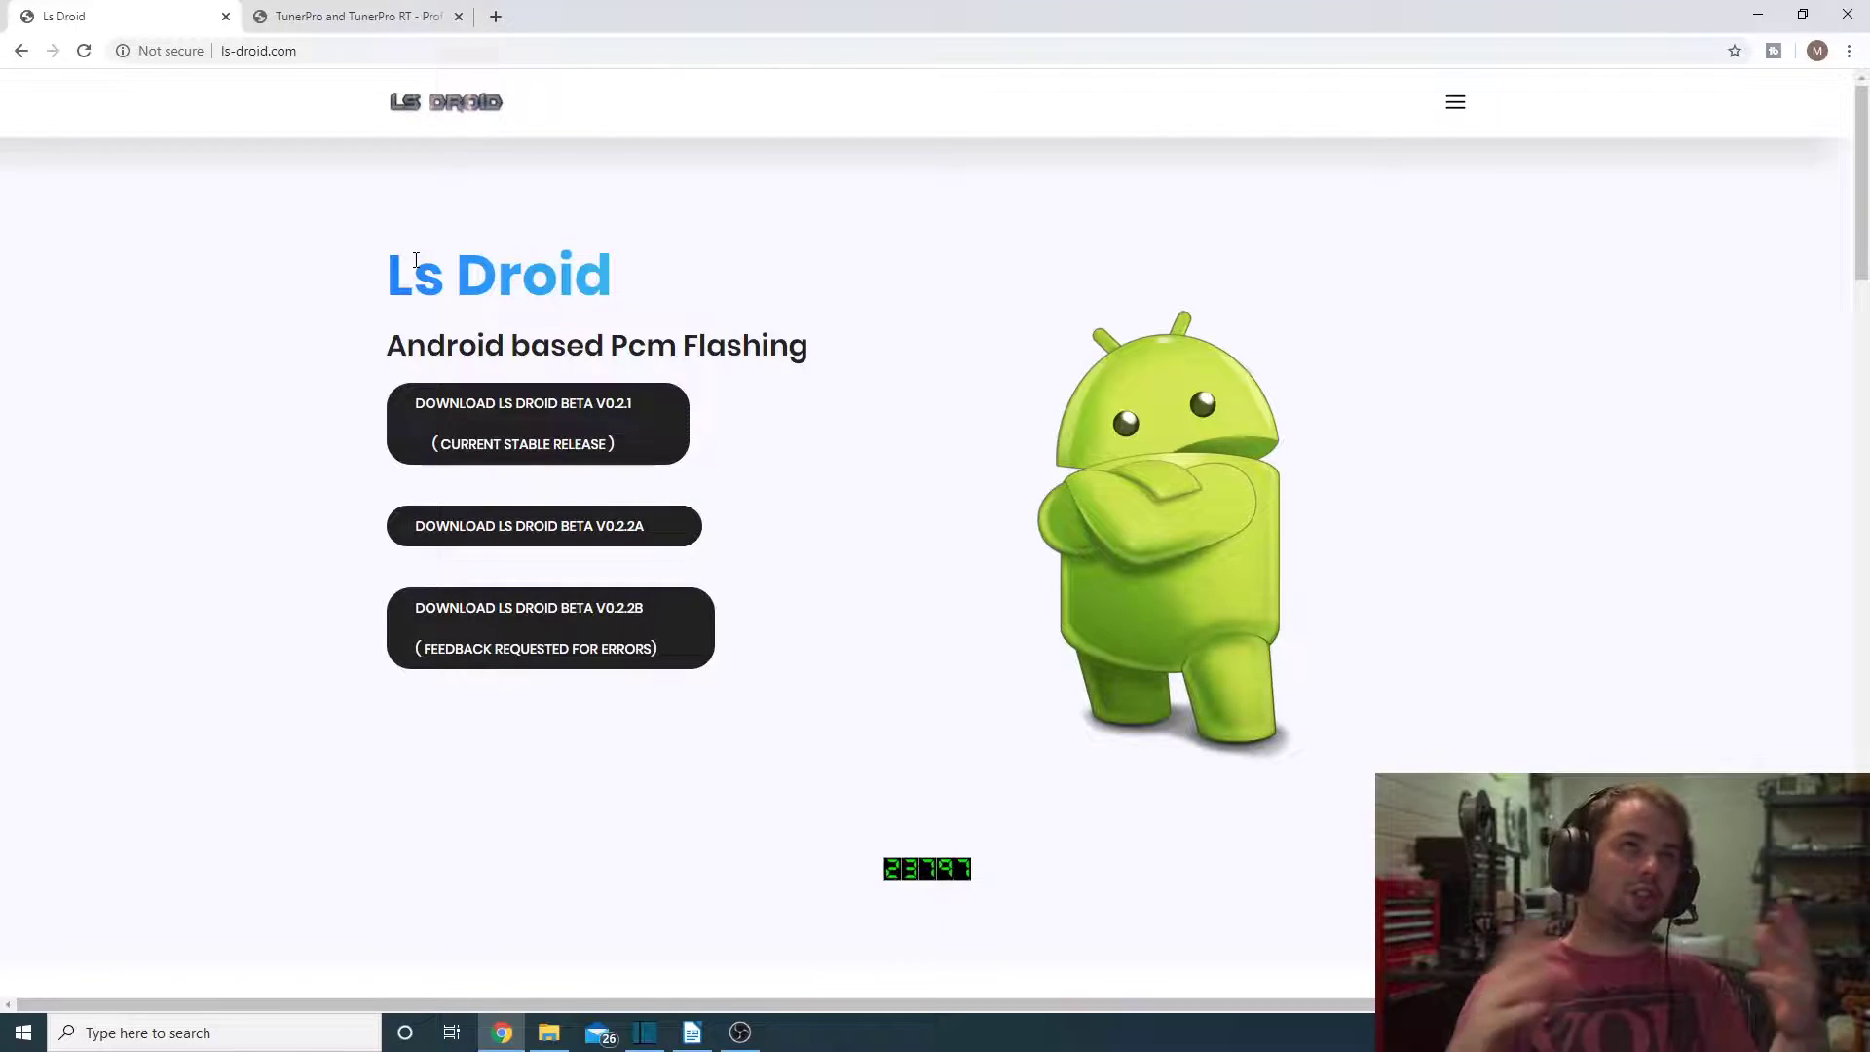
click(269, 1033)
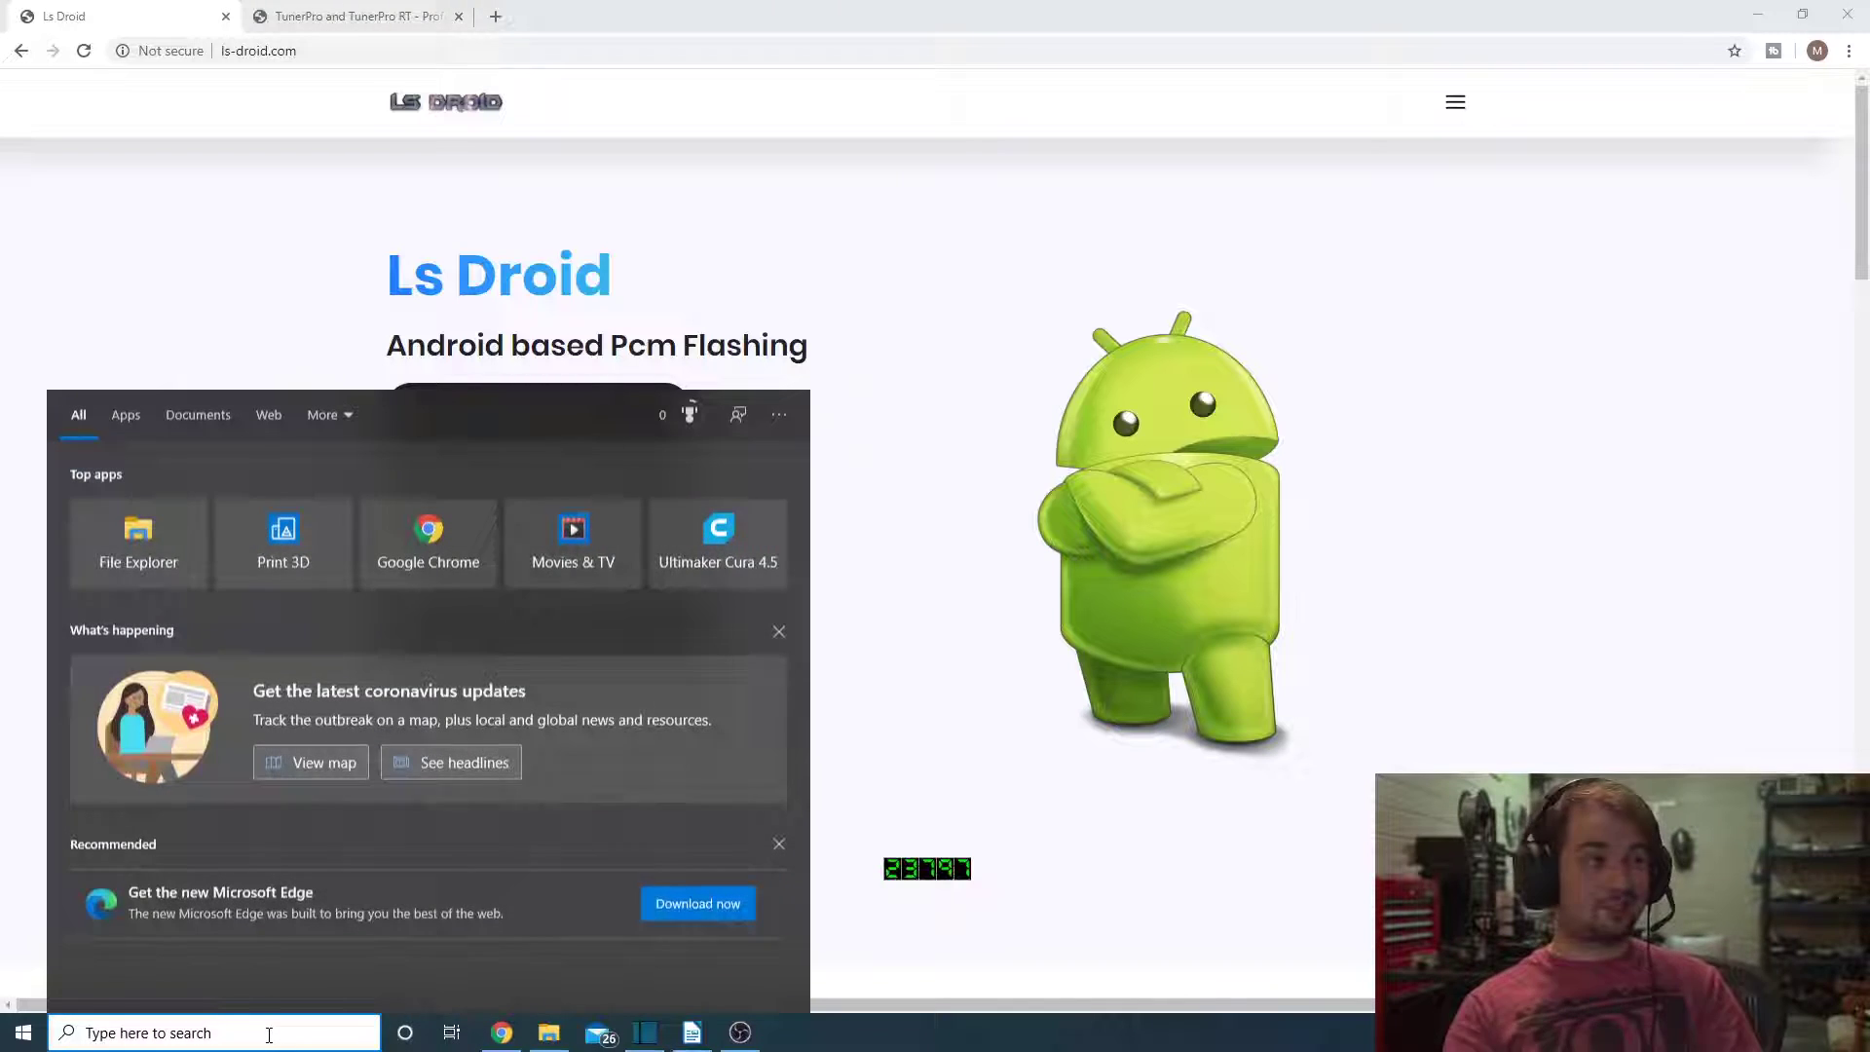
text(tu)
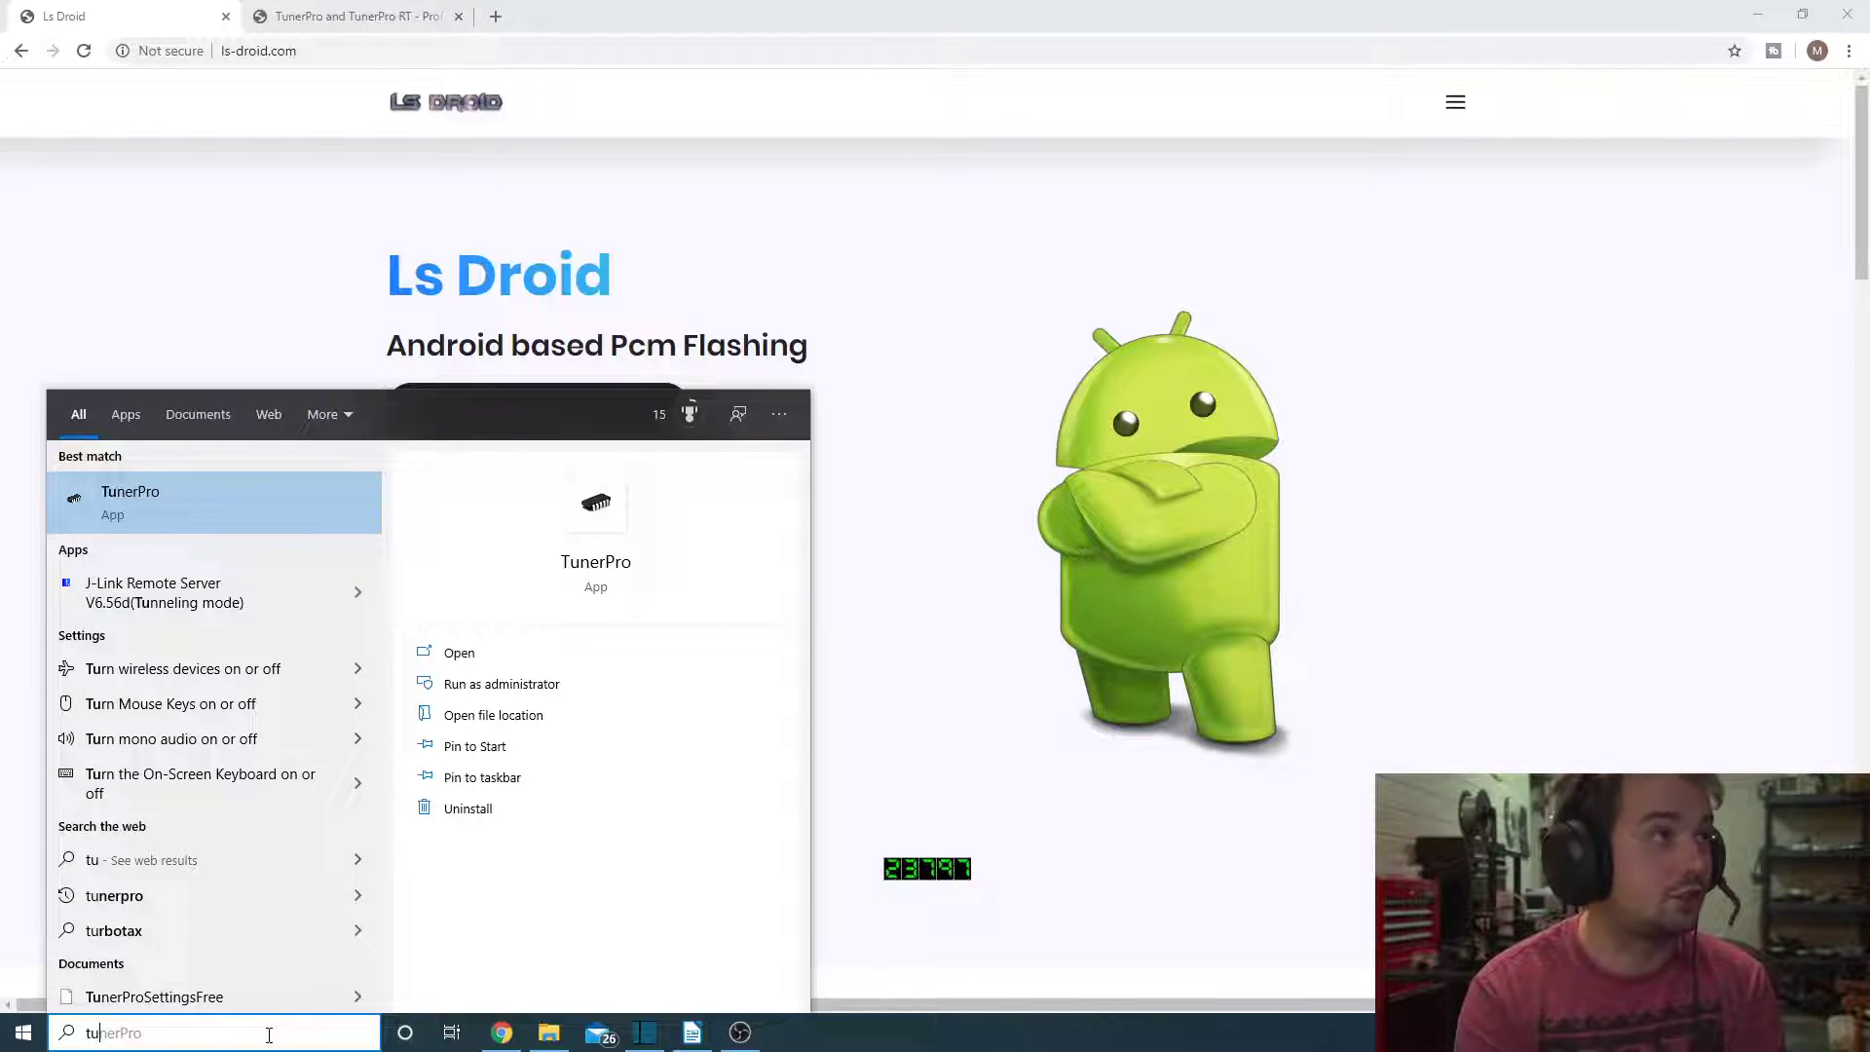
key(Return)
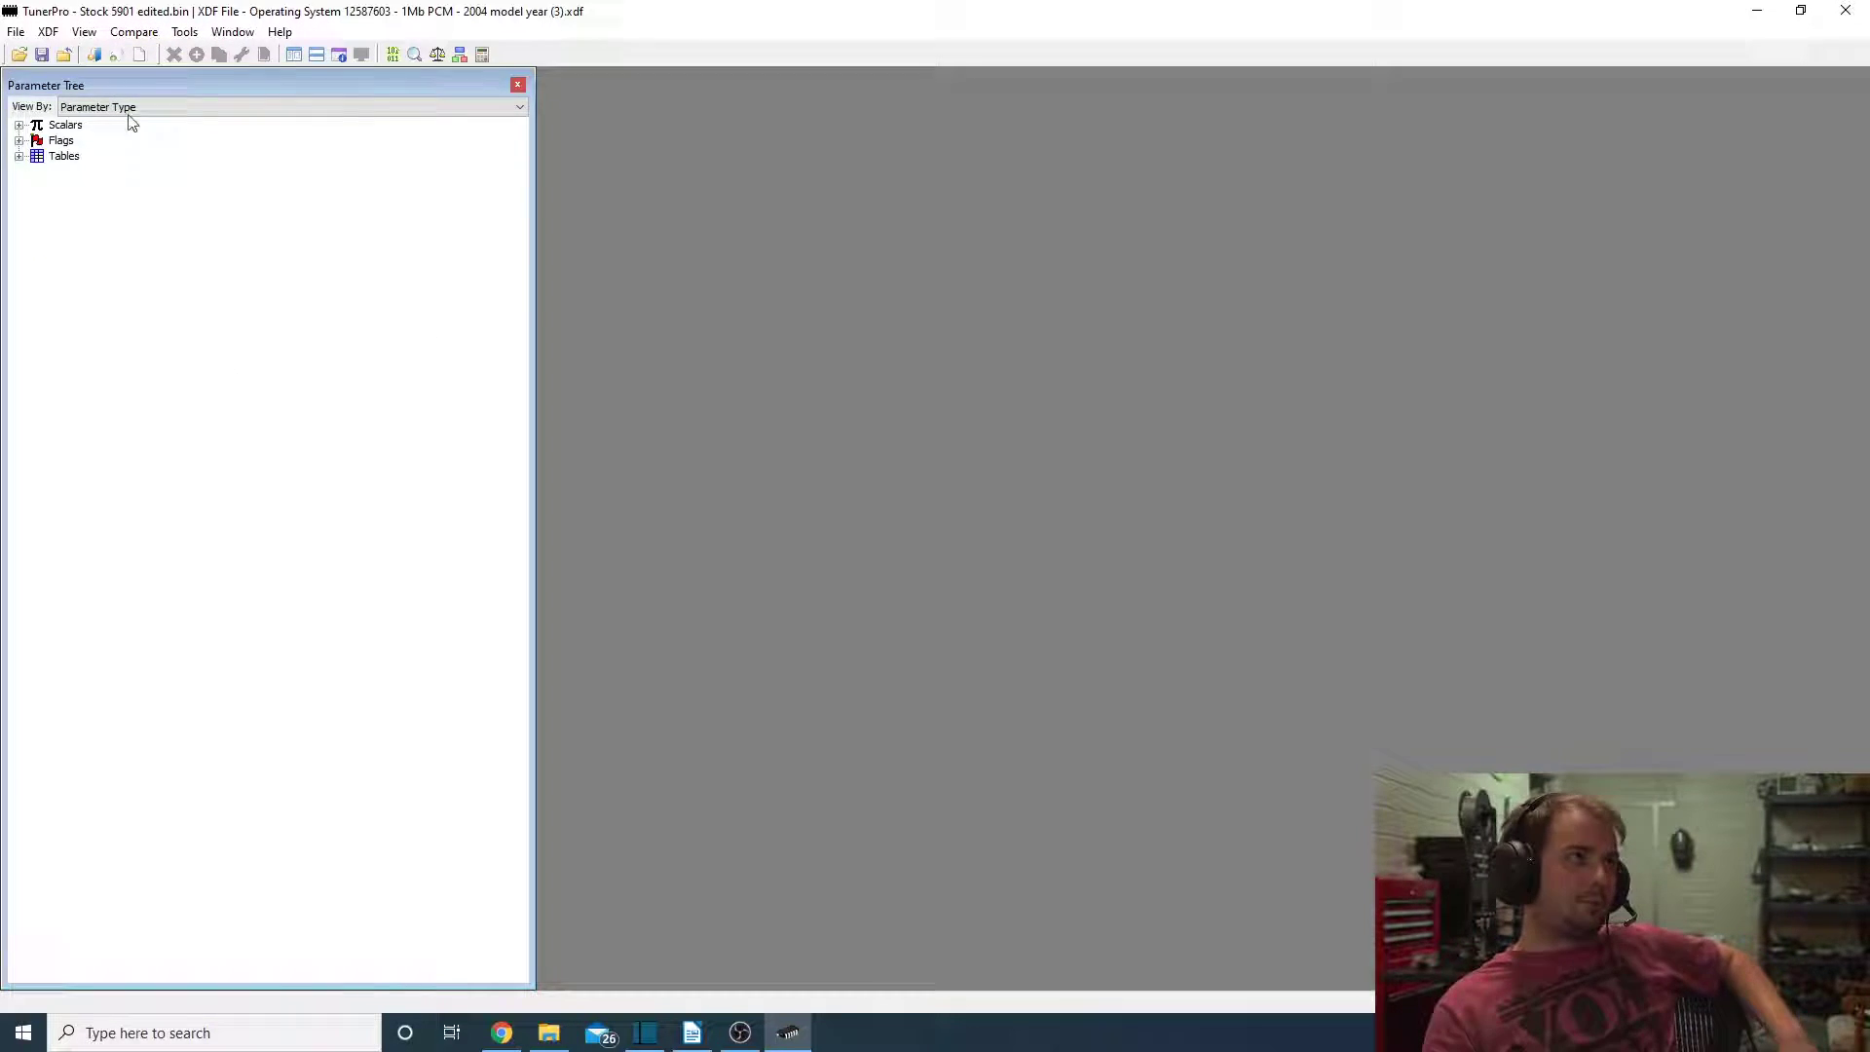
Open the stock calibration file Stock 5901 (BIN file) from the P59 folder.
click(19, 54)
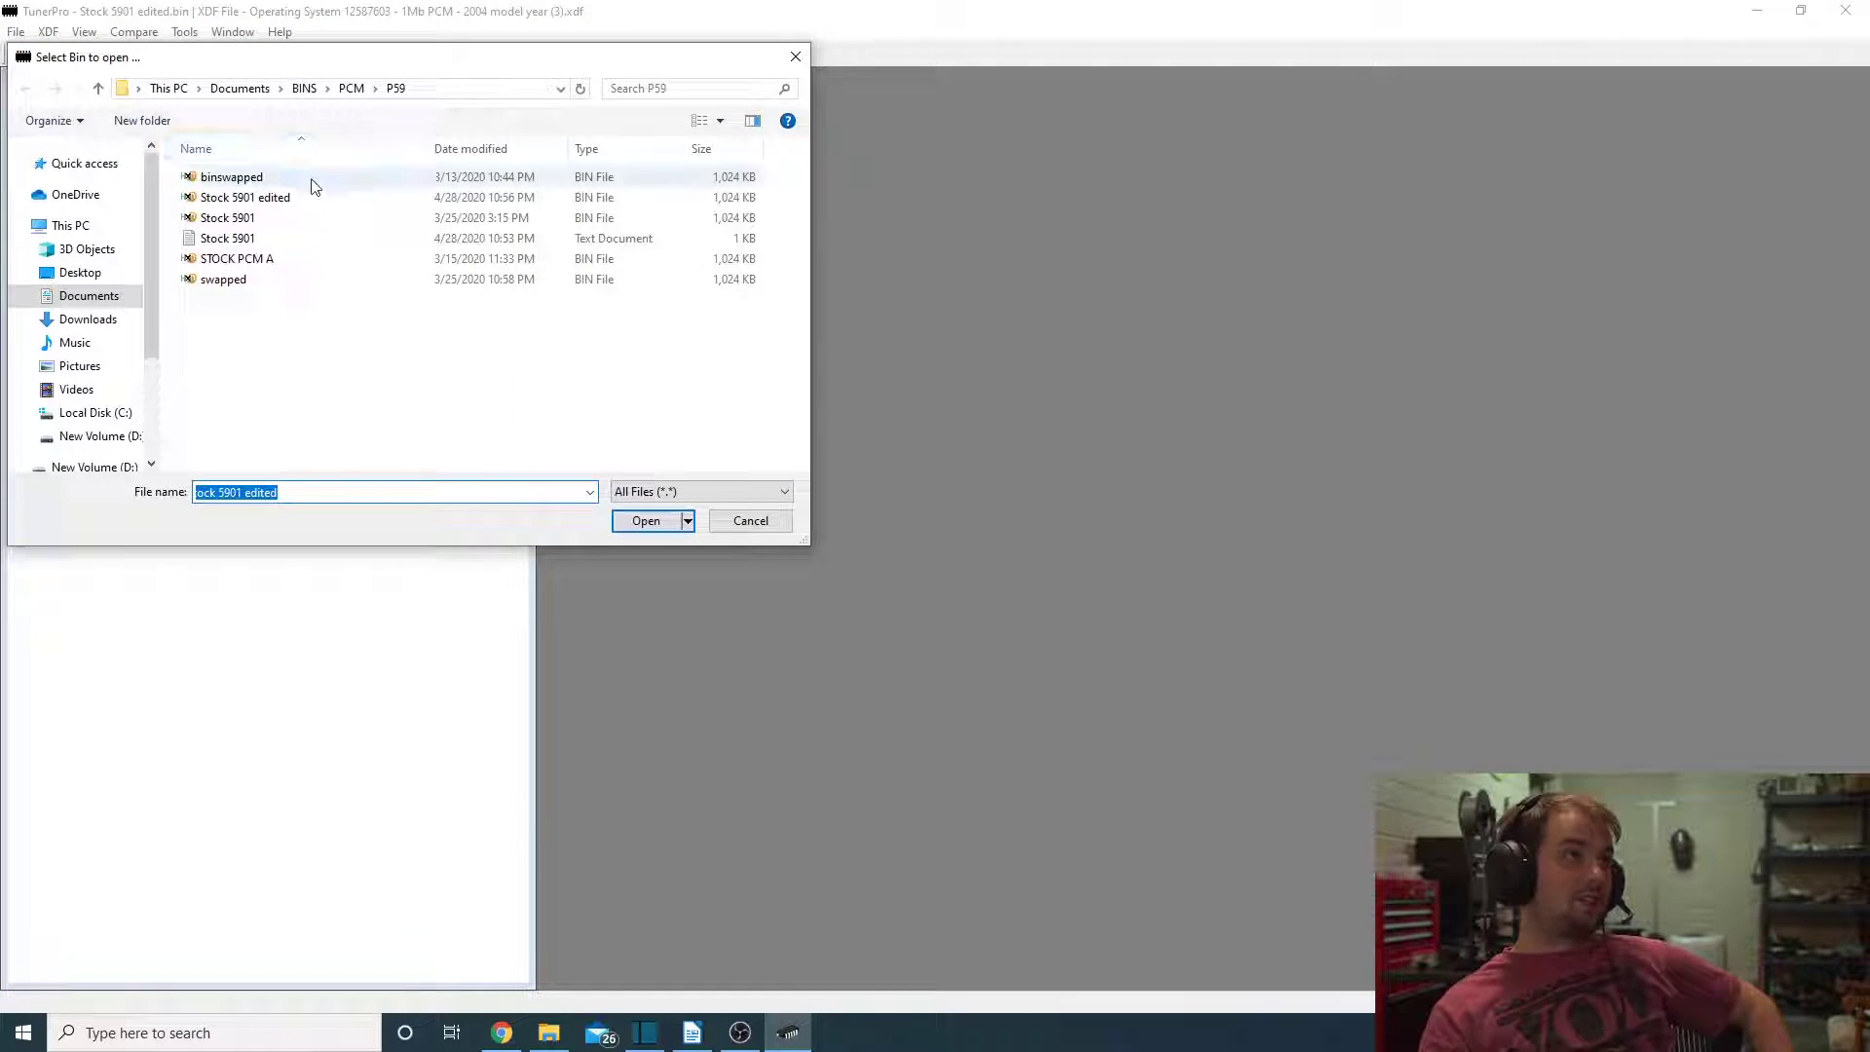
click(276, 217)
click(648, 521)
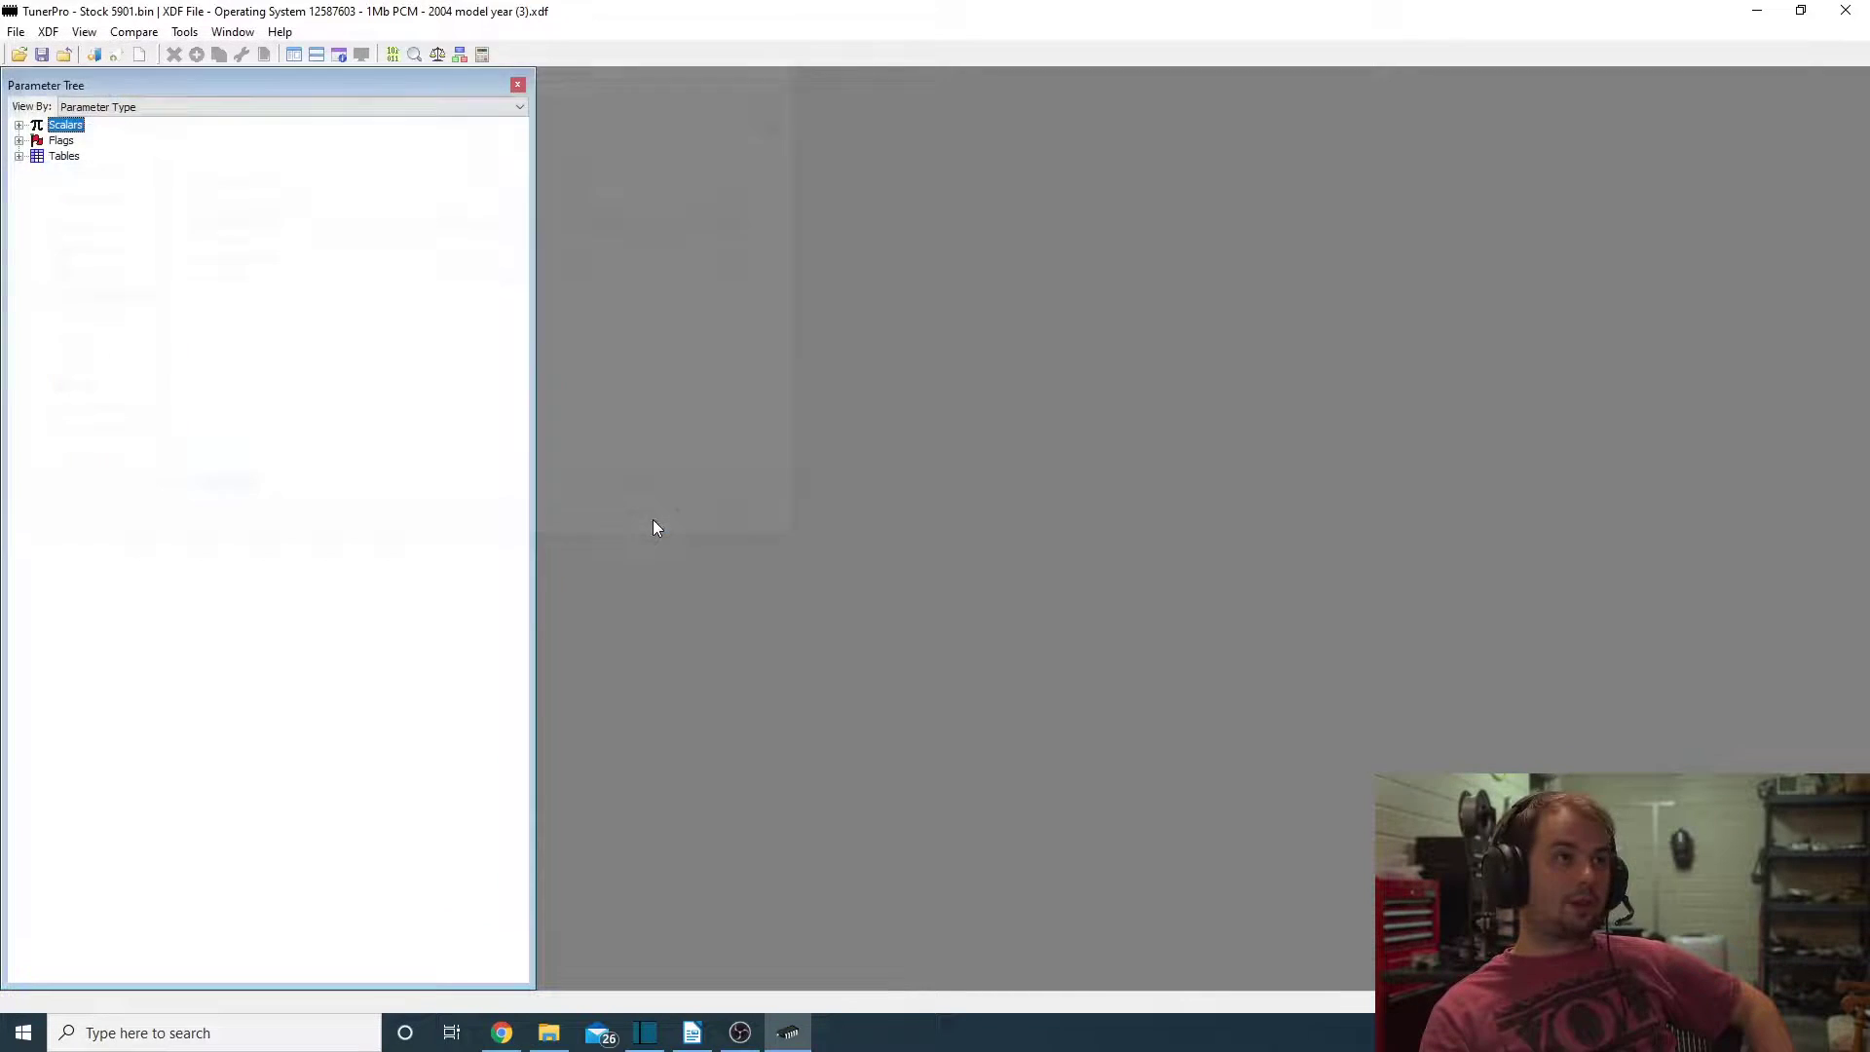
Expand the Tables group, view the Calibration Segment Information table to check the operating system number, and close it.
click(19, 156)
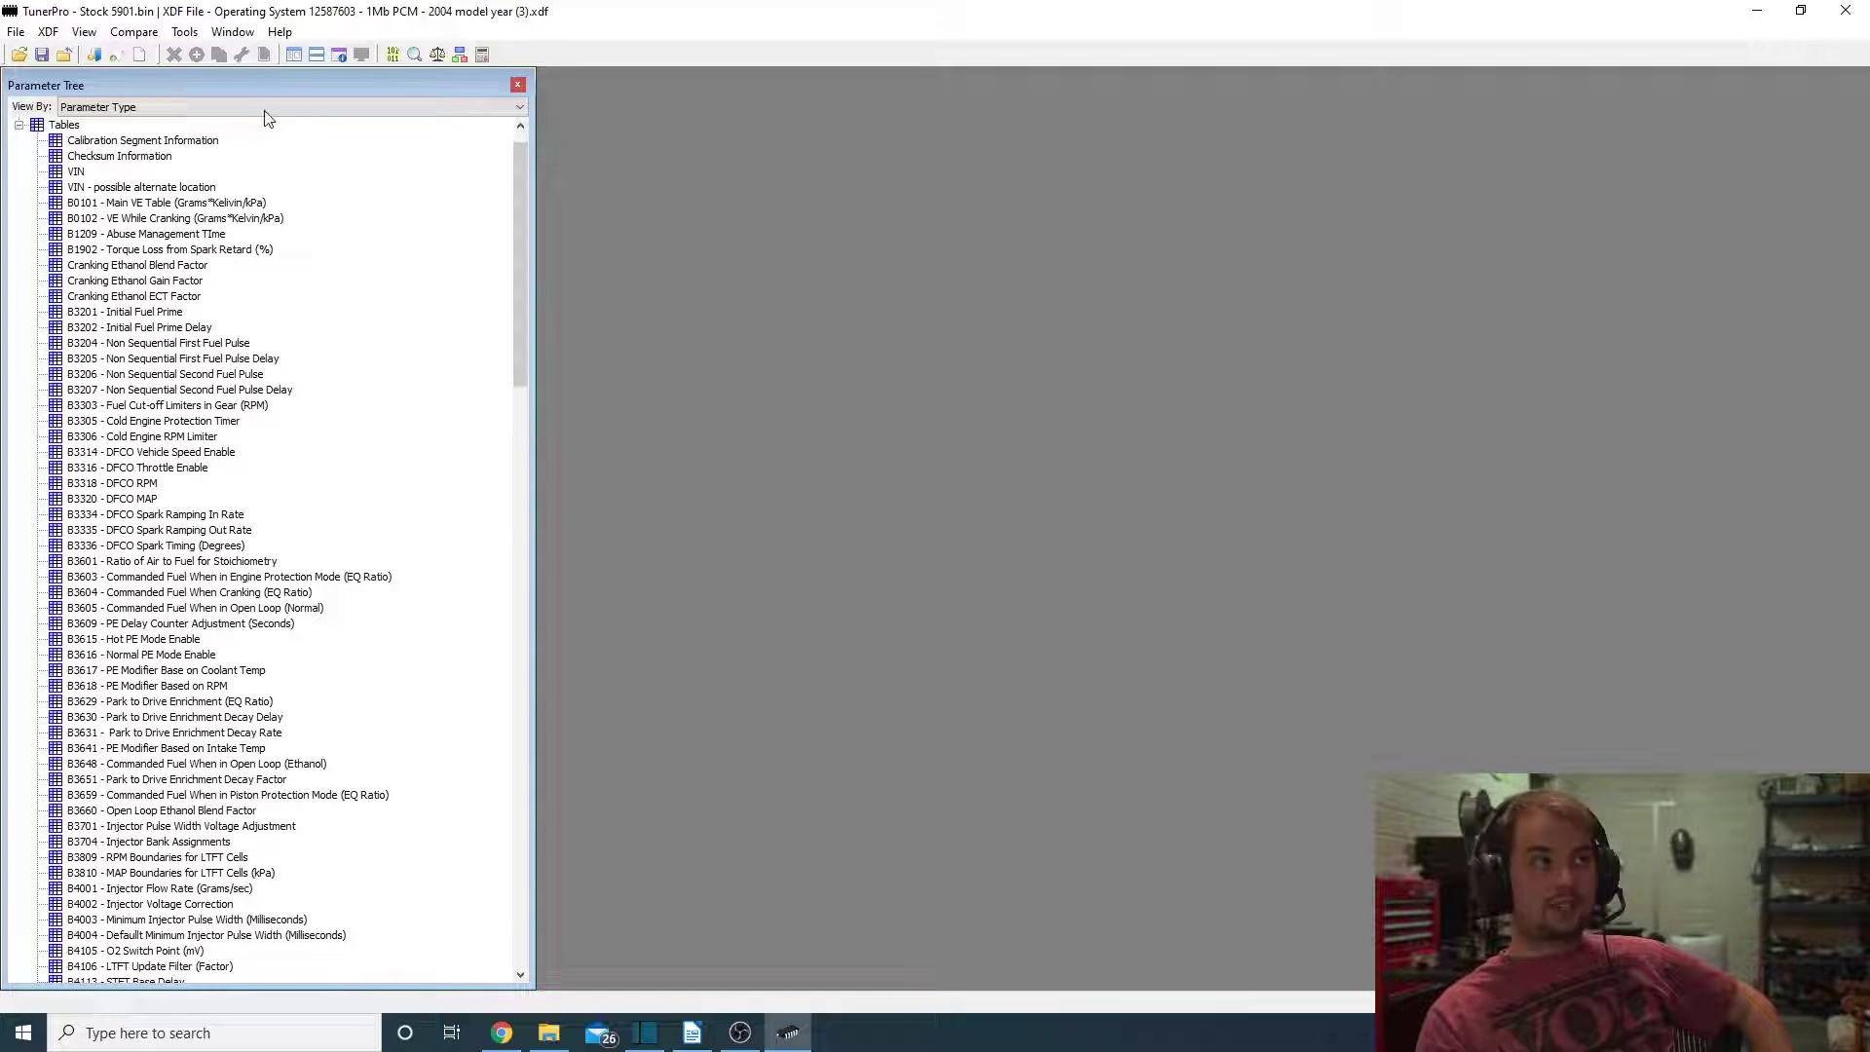
scroll(293, 283, down, 1)
scroll(58, 181, up, 2)
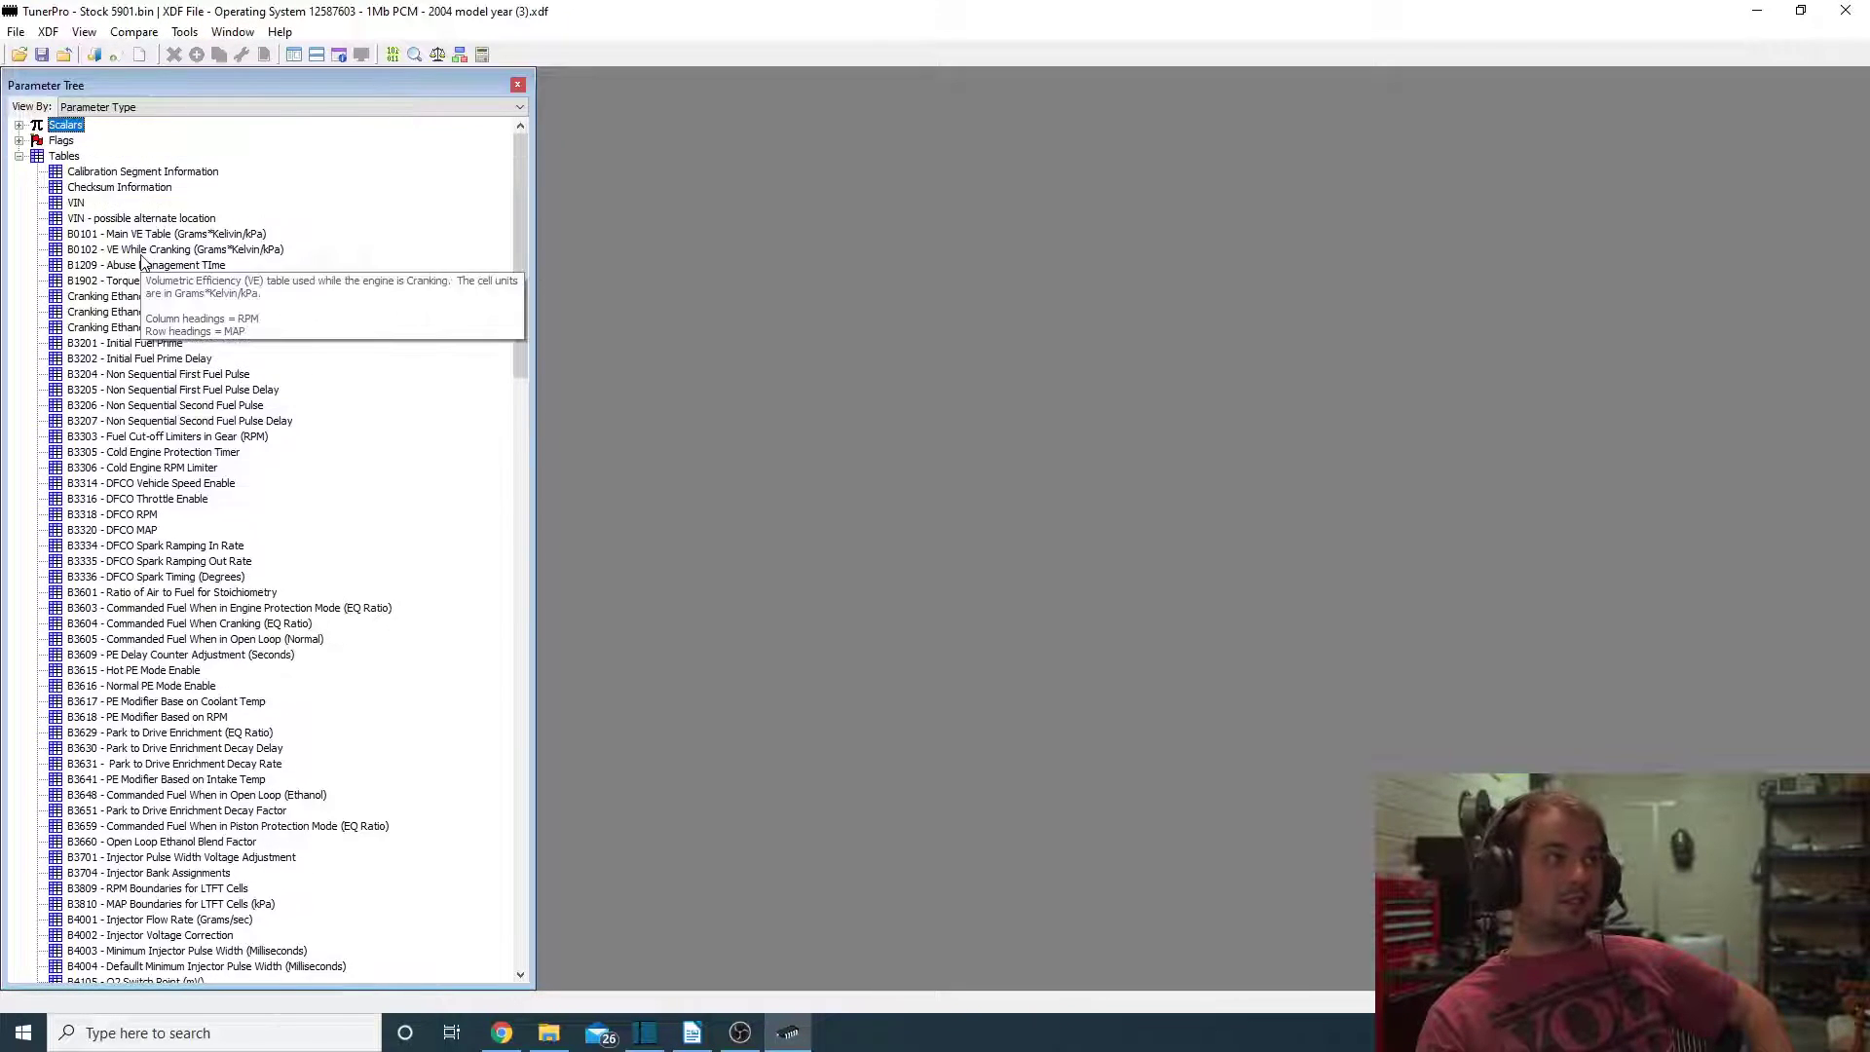
click(59, 175)
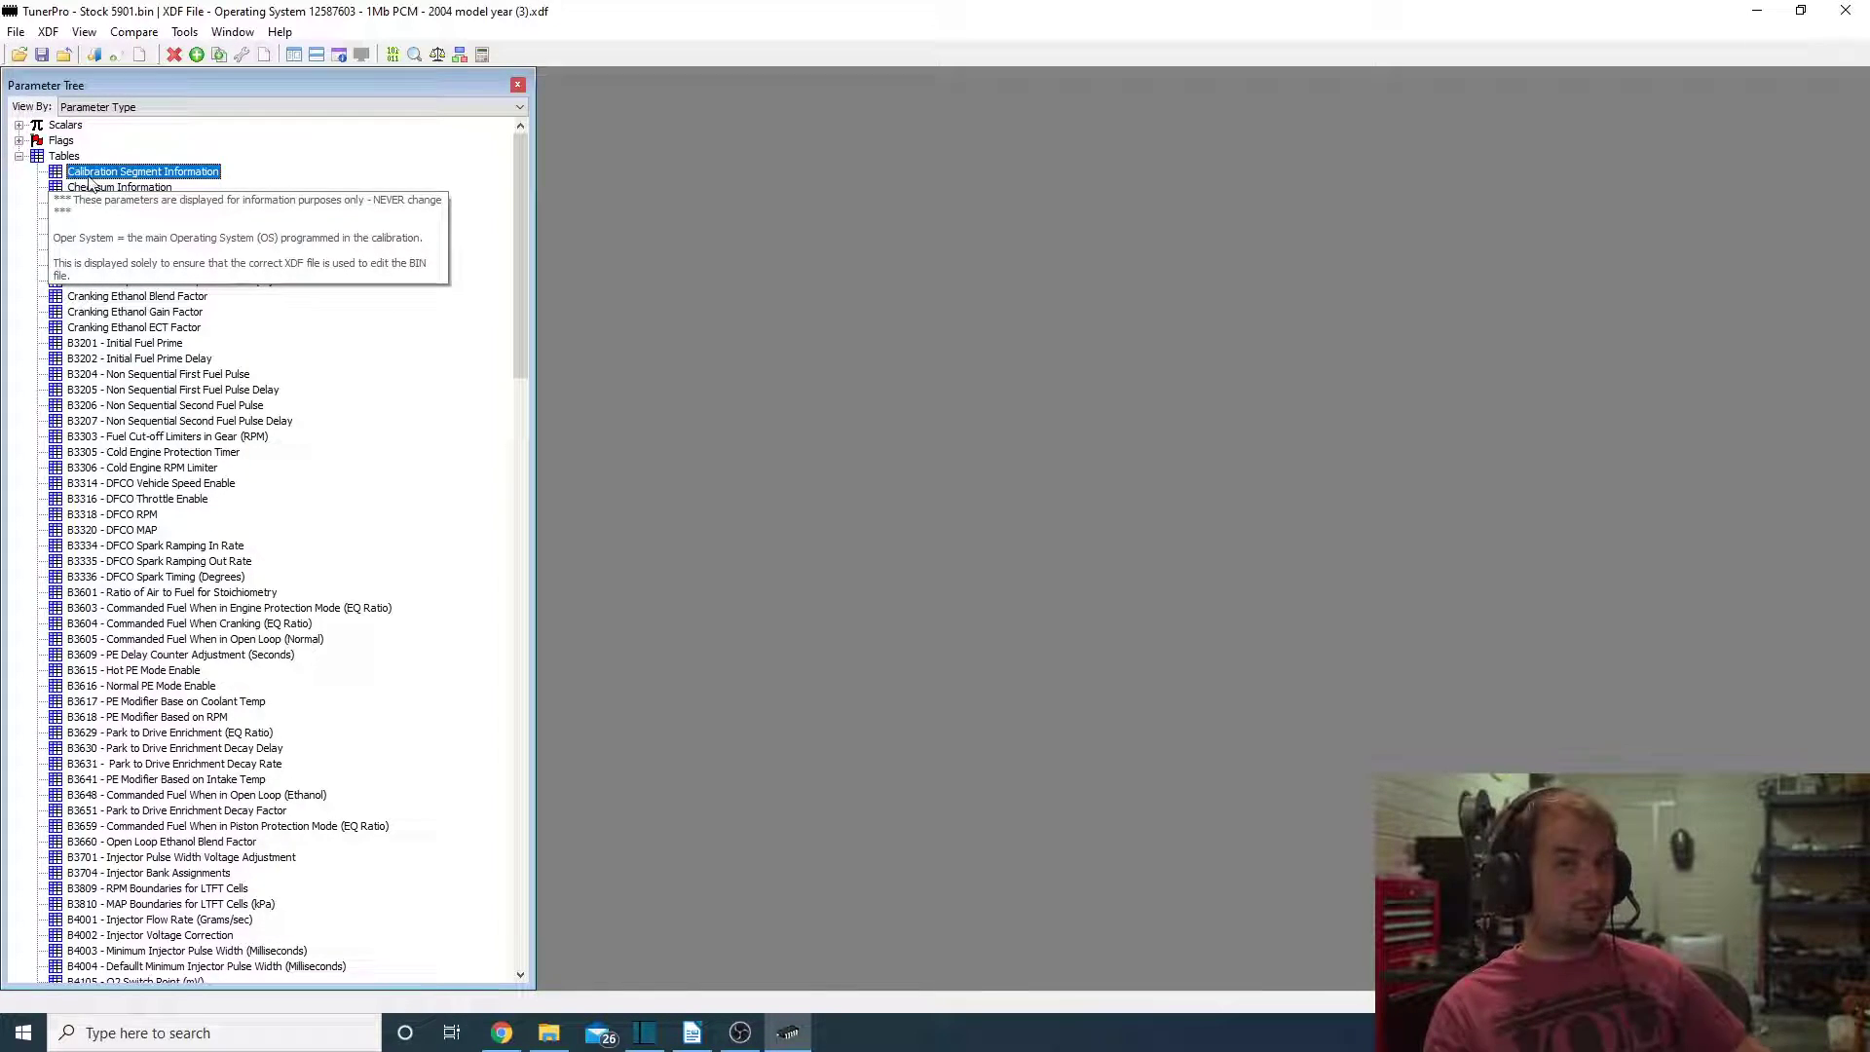
double_click(98, 174)
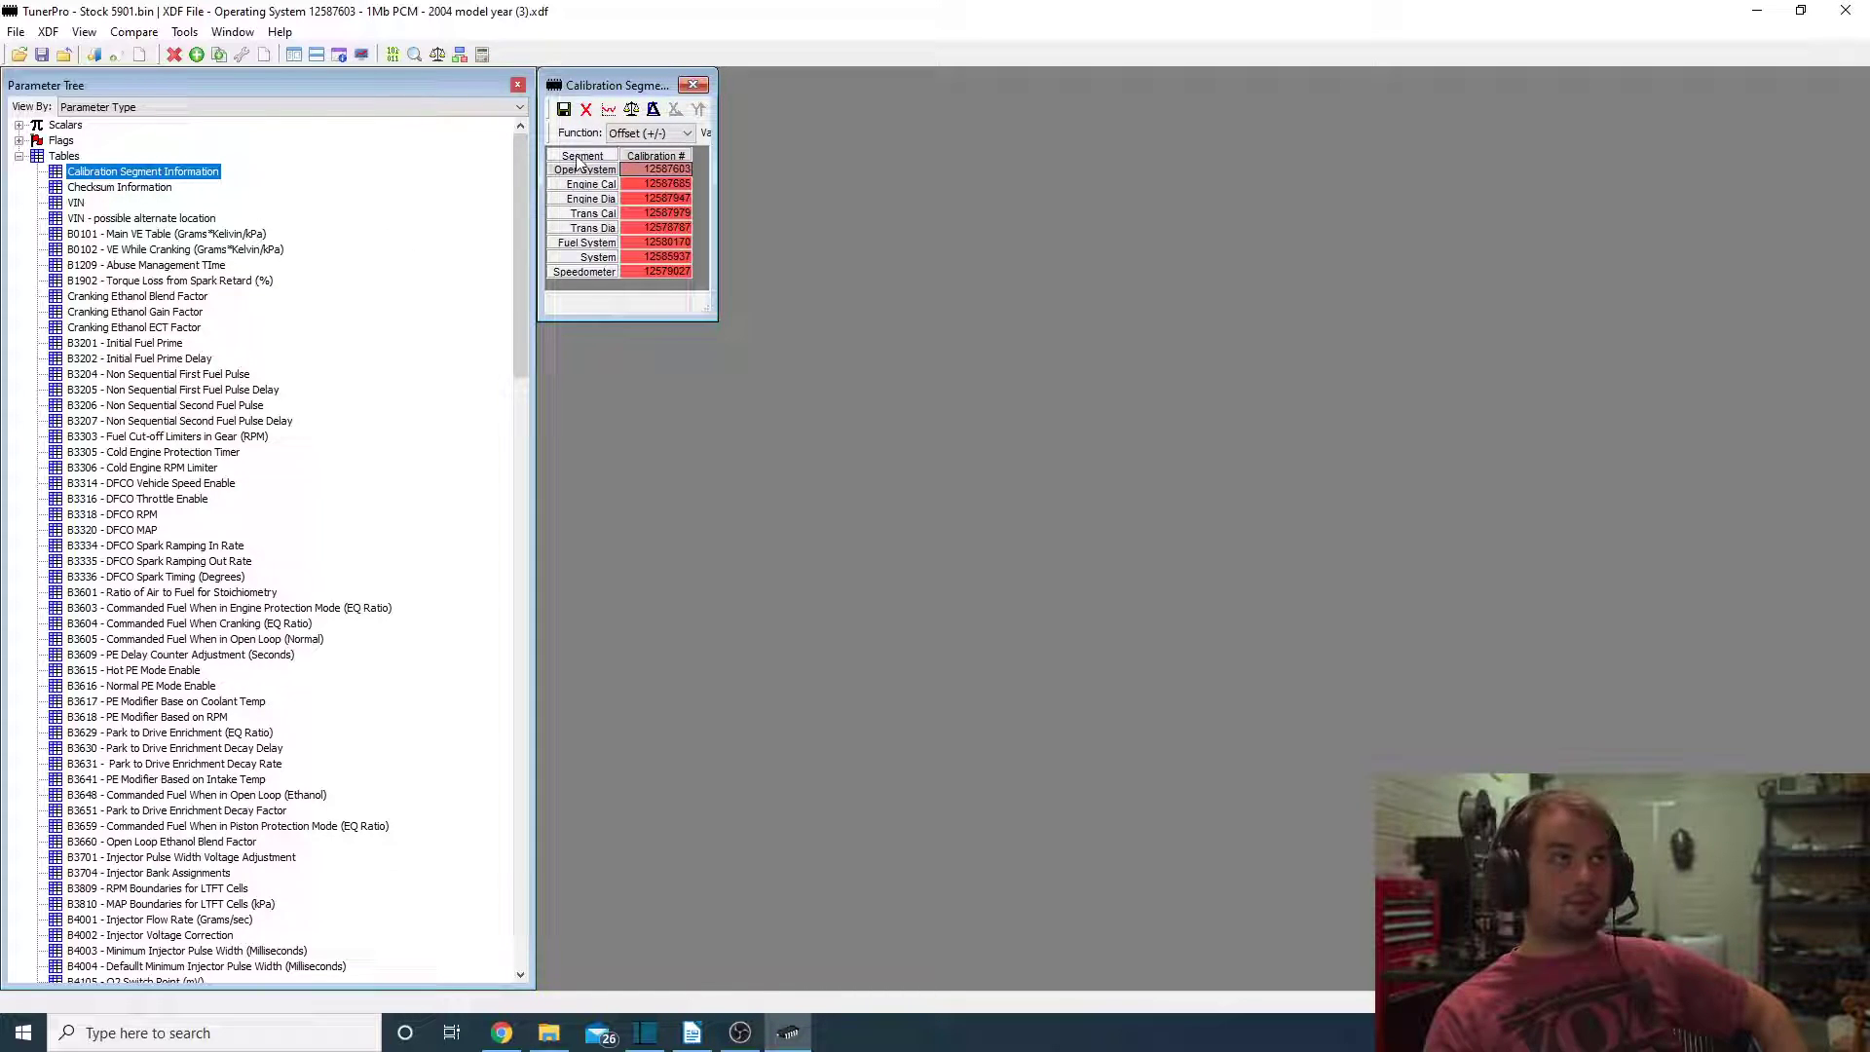
click(694, 86)
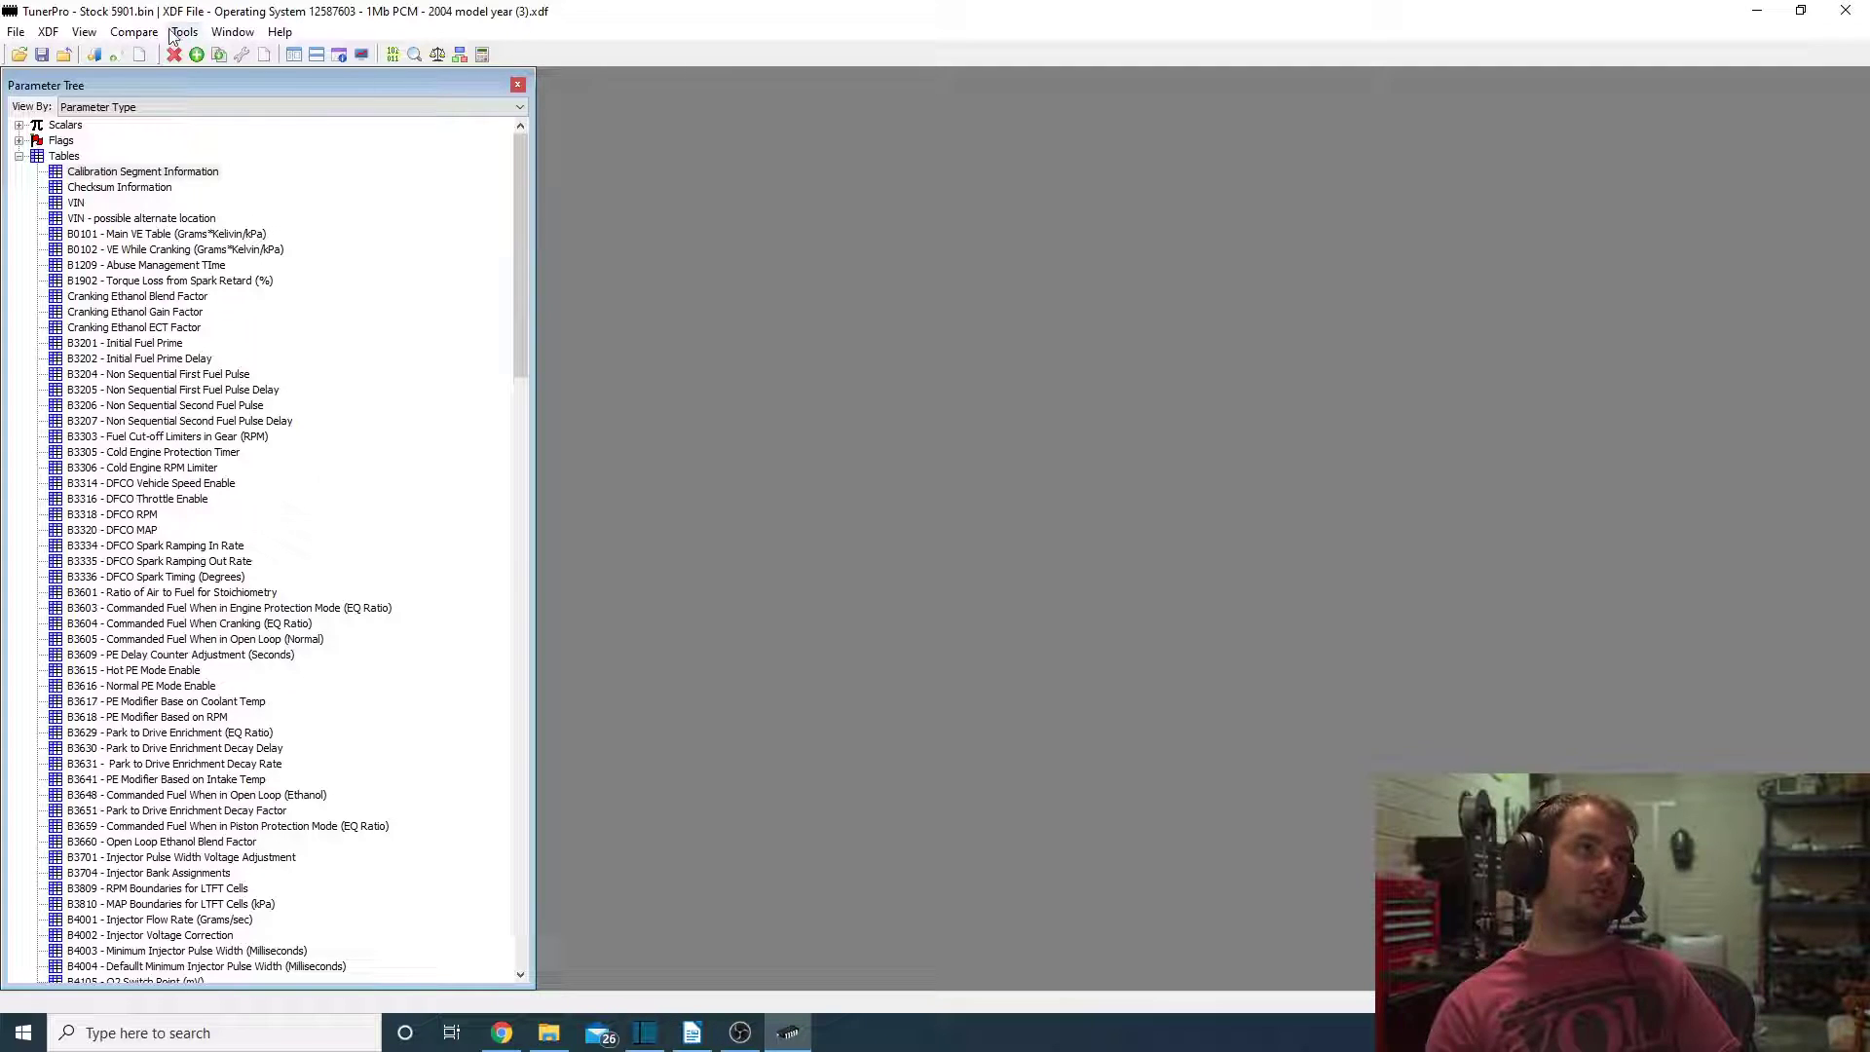
Review the XDF file commands and look through the remaining tables in the parameter tree.
click(133, 32)
mouse_move(93, 32)
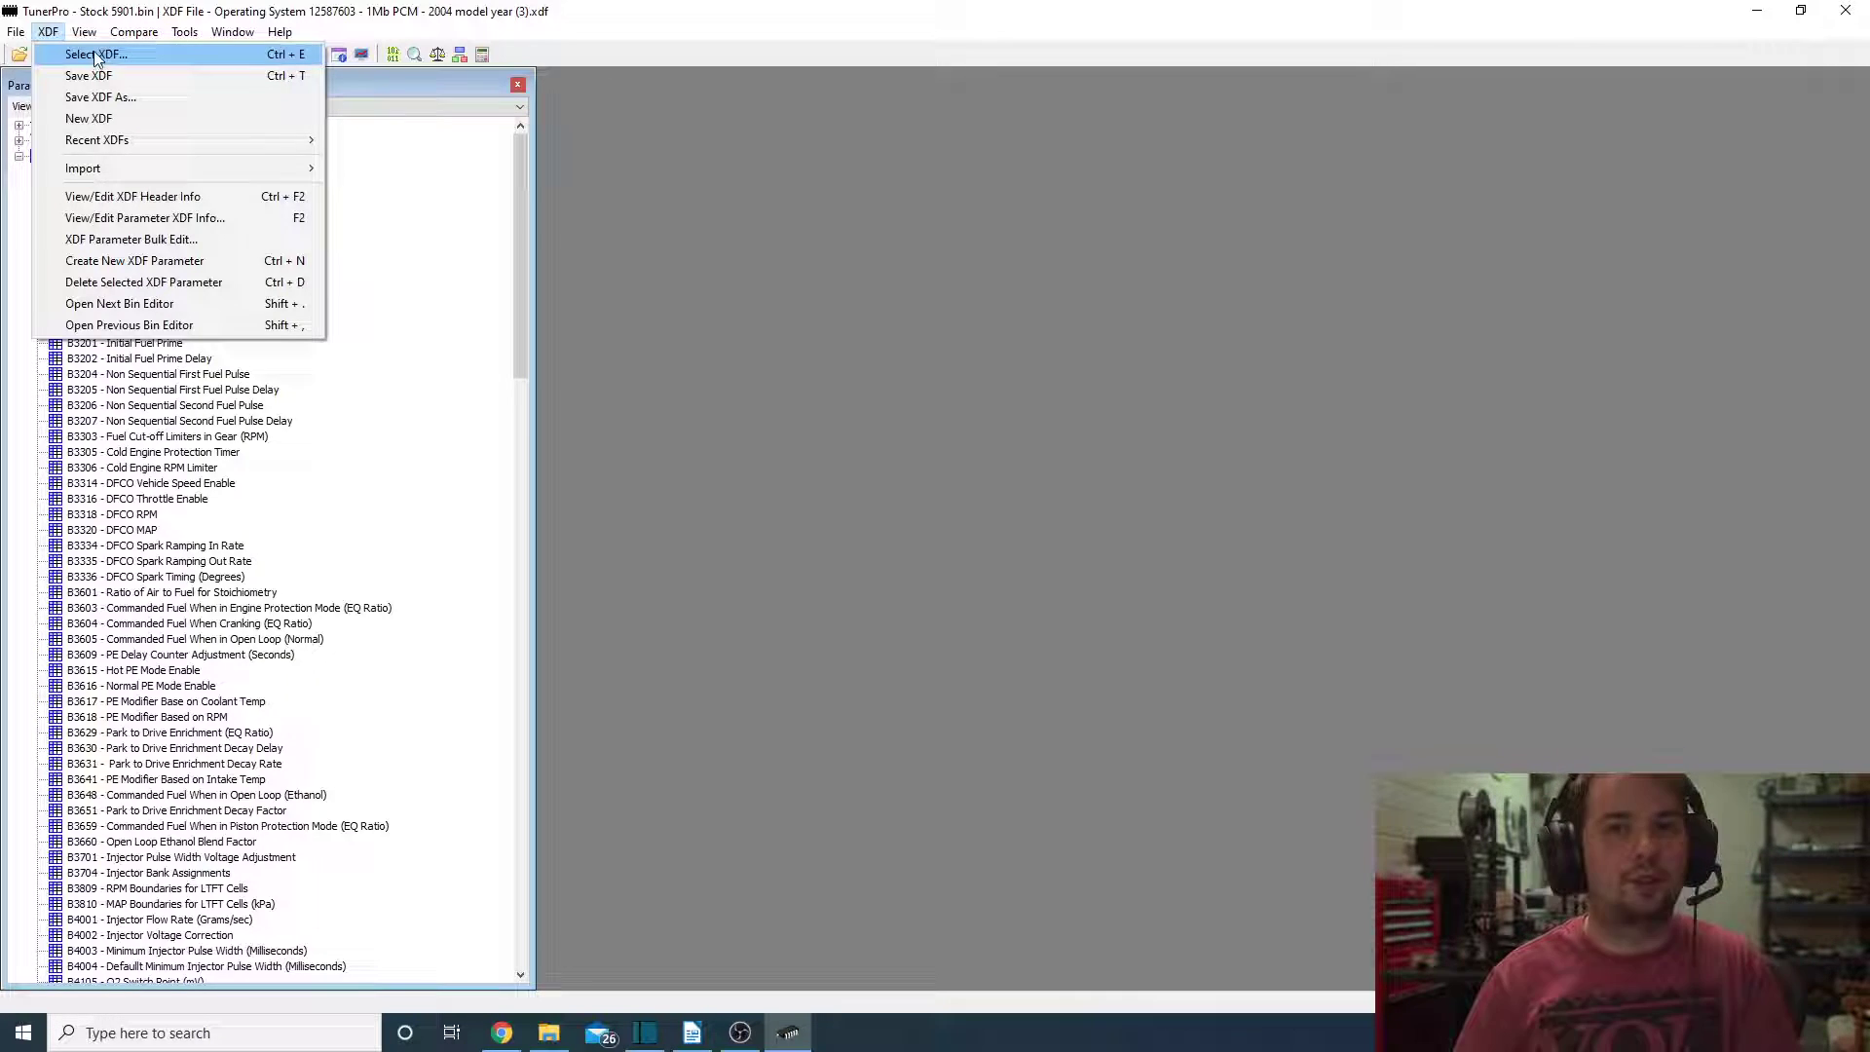
click(478, 360)
scroll(477, 361, down, 18)
drag(527, 404, 549, 590)
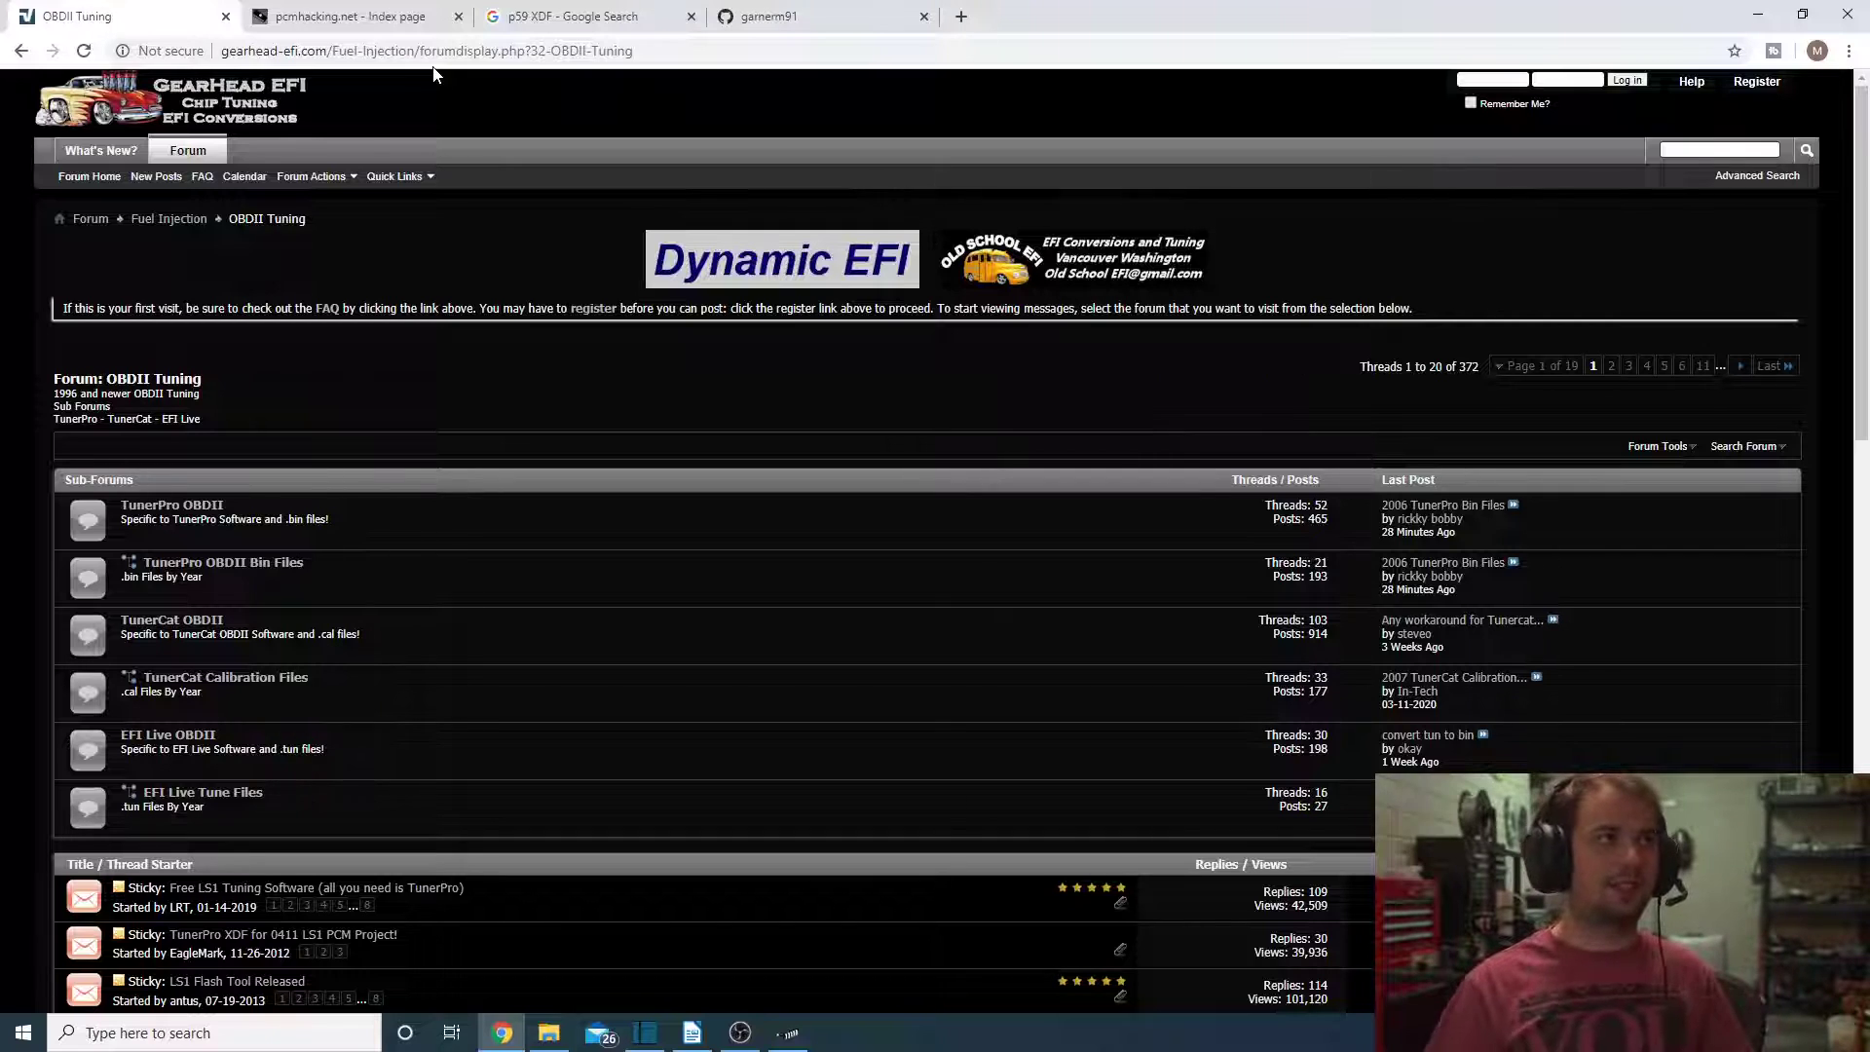
Open the GM LS1 512Kbyte and 1Mbyte section of the pcmhacking.net forum.
click(386, 14)
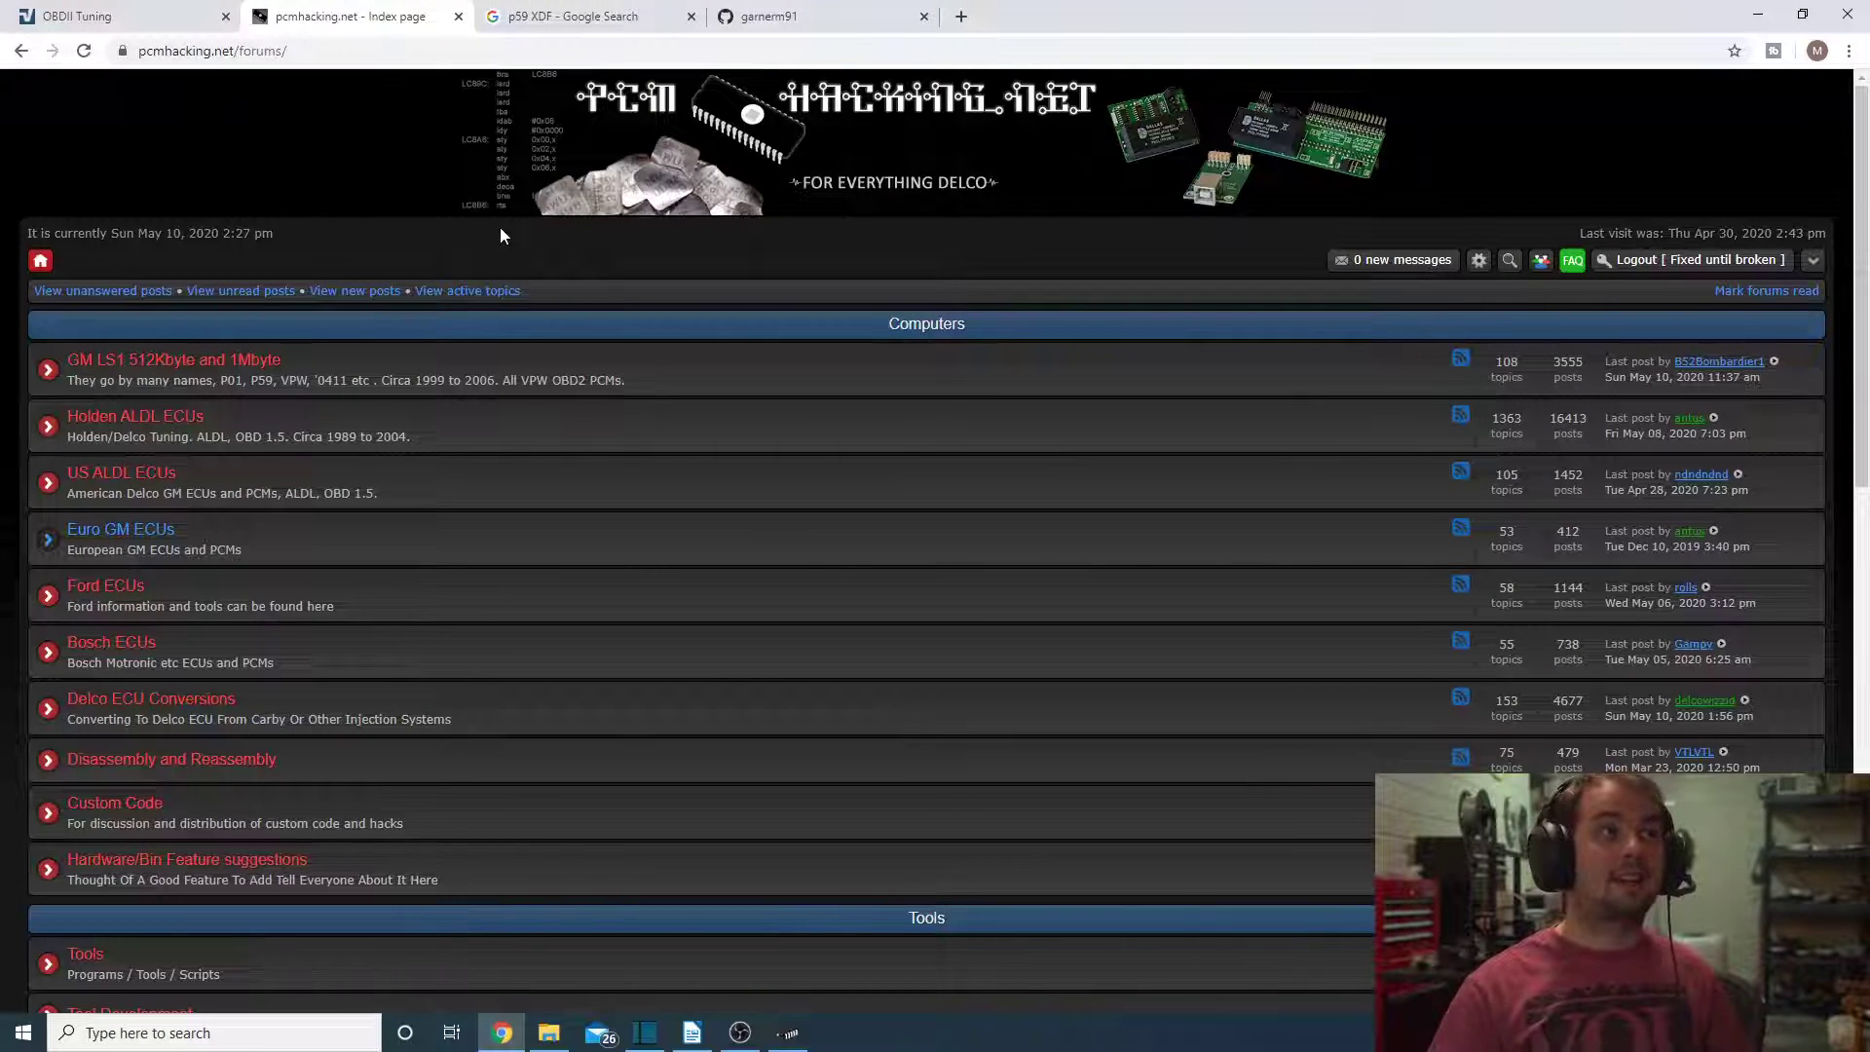
click(250, 359)
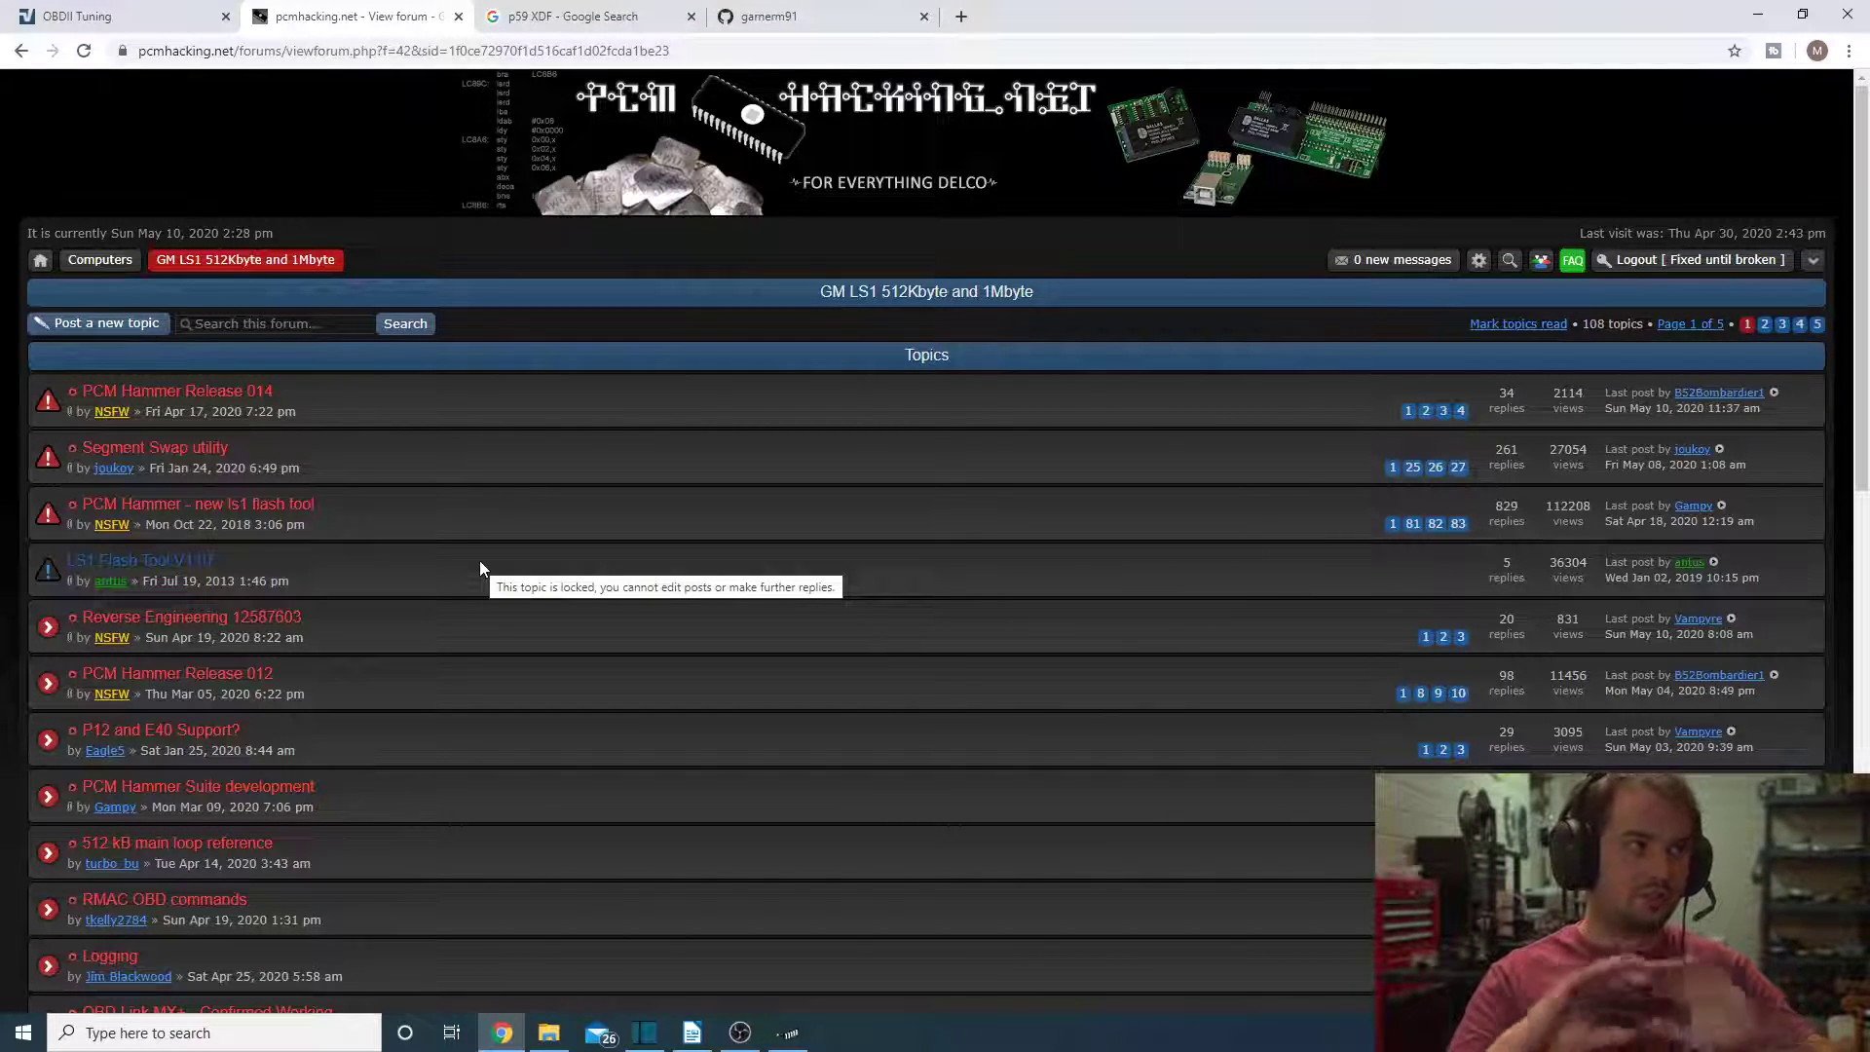
Open the forked LS_Based_Engine_Repository on GitHub and browse to the P01_512Kb folder of its .XDF Files.
click(835, 16)
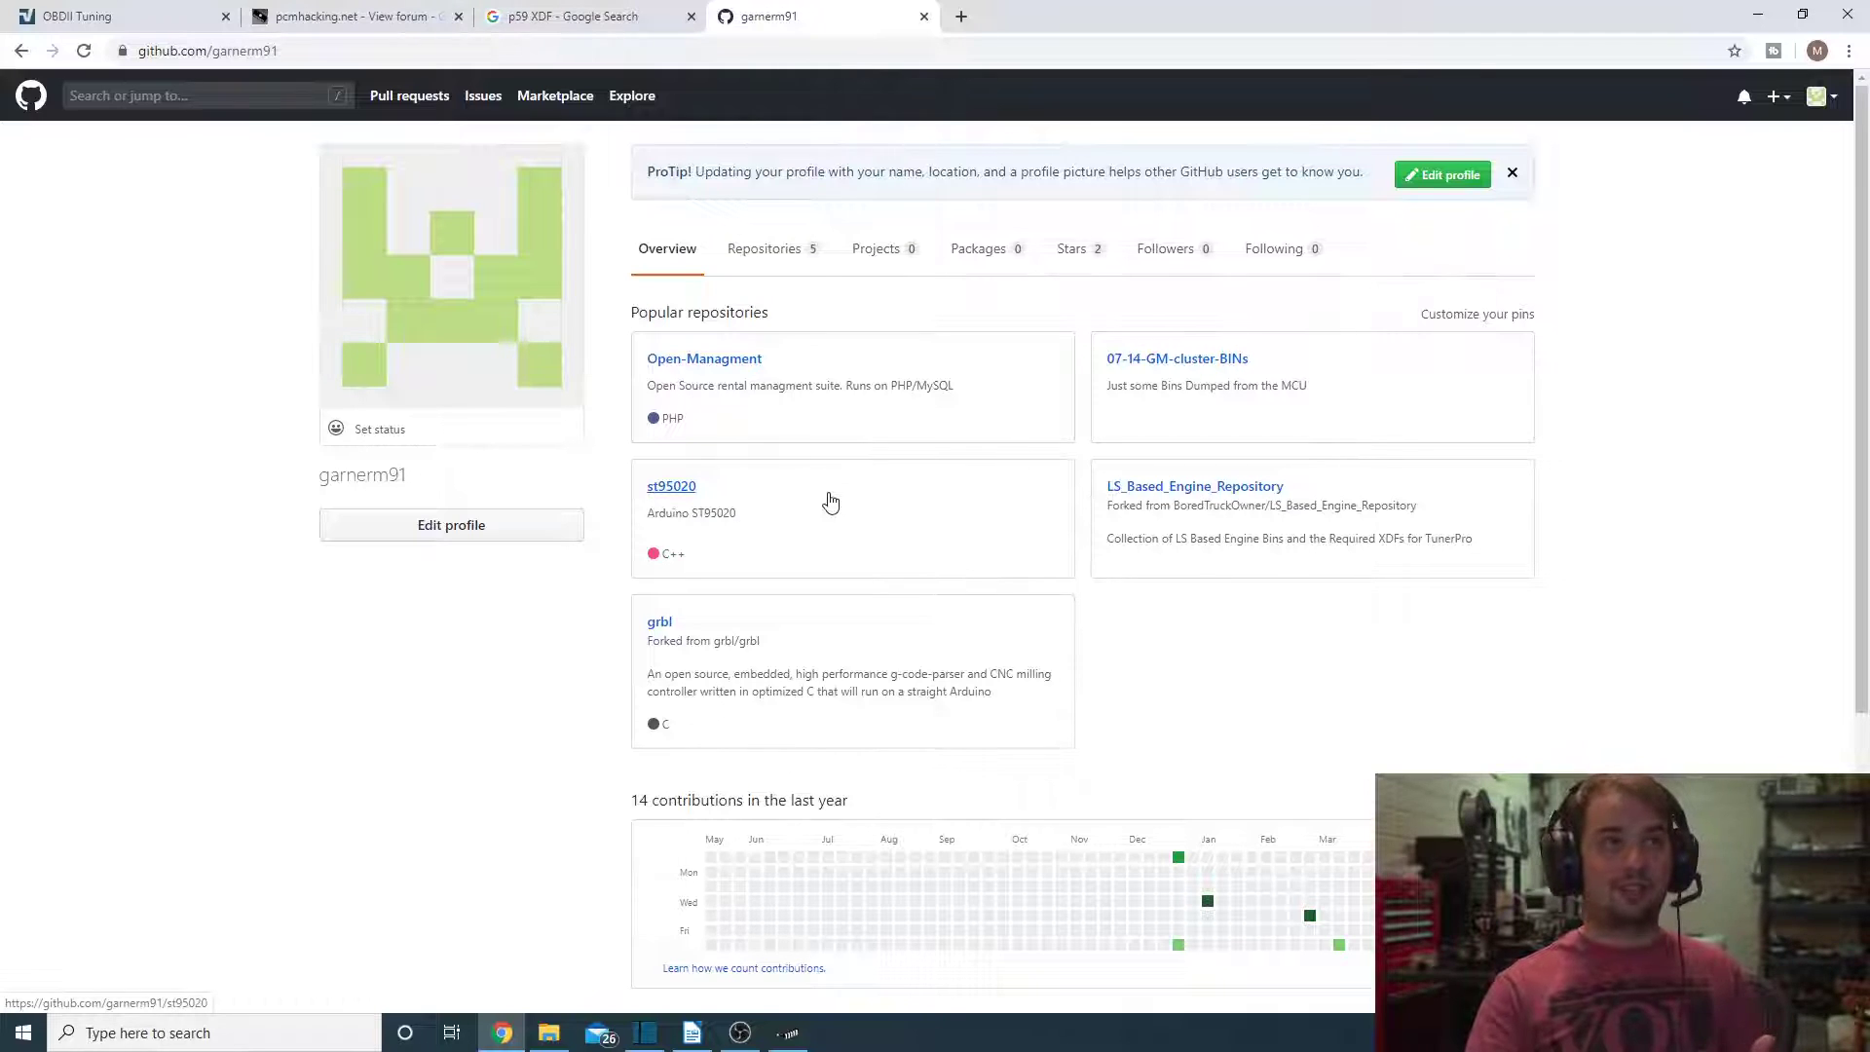
click(1168, 486)
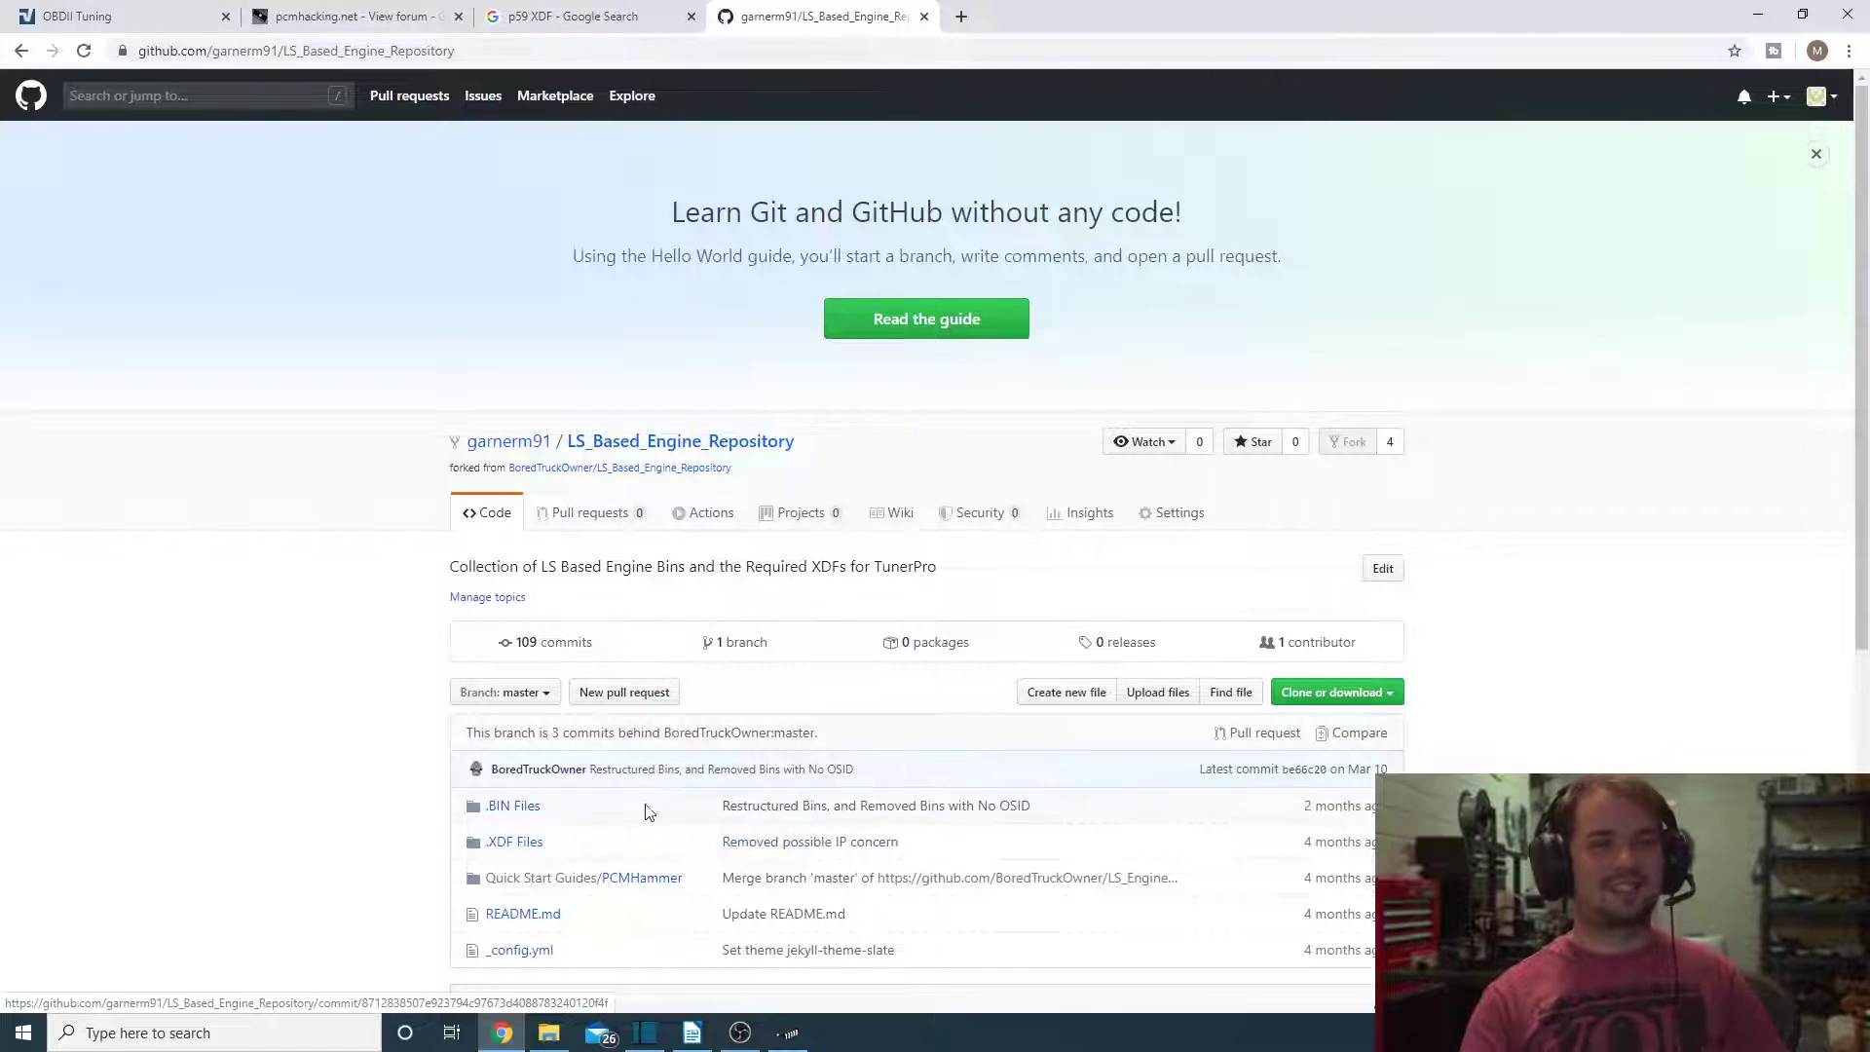
click(531, 846)
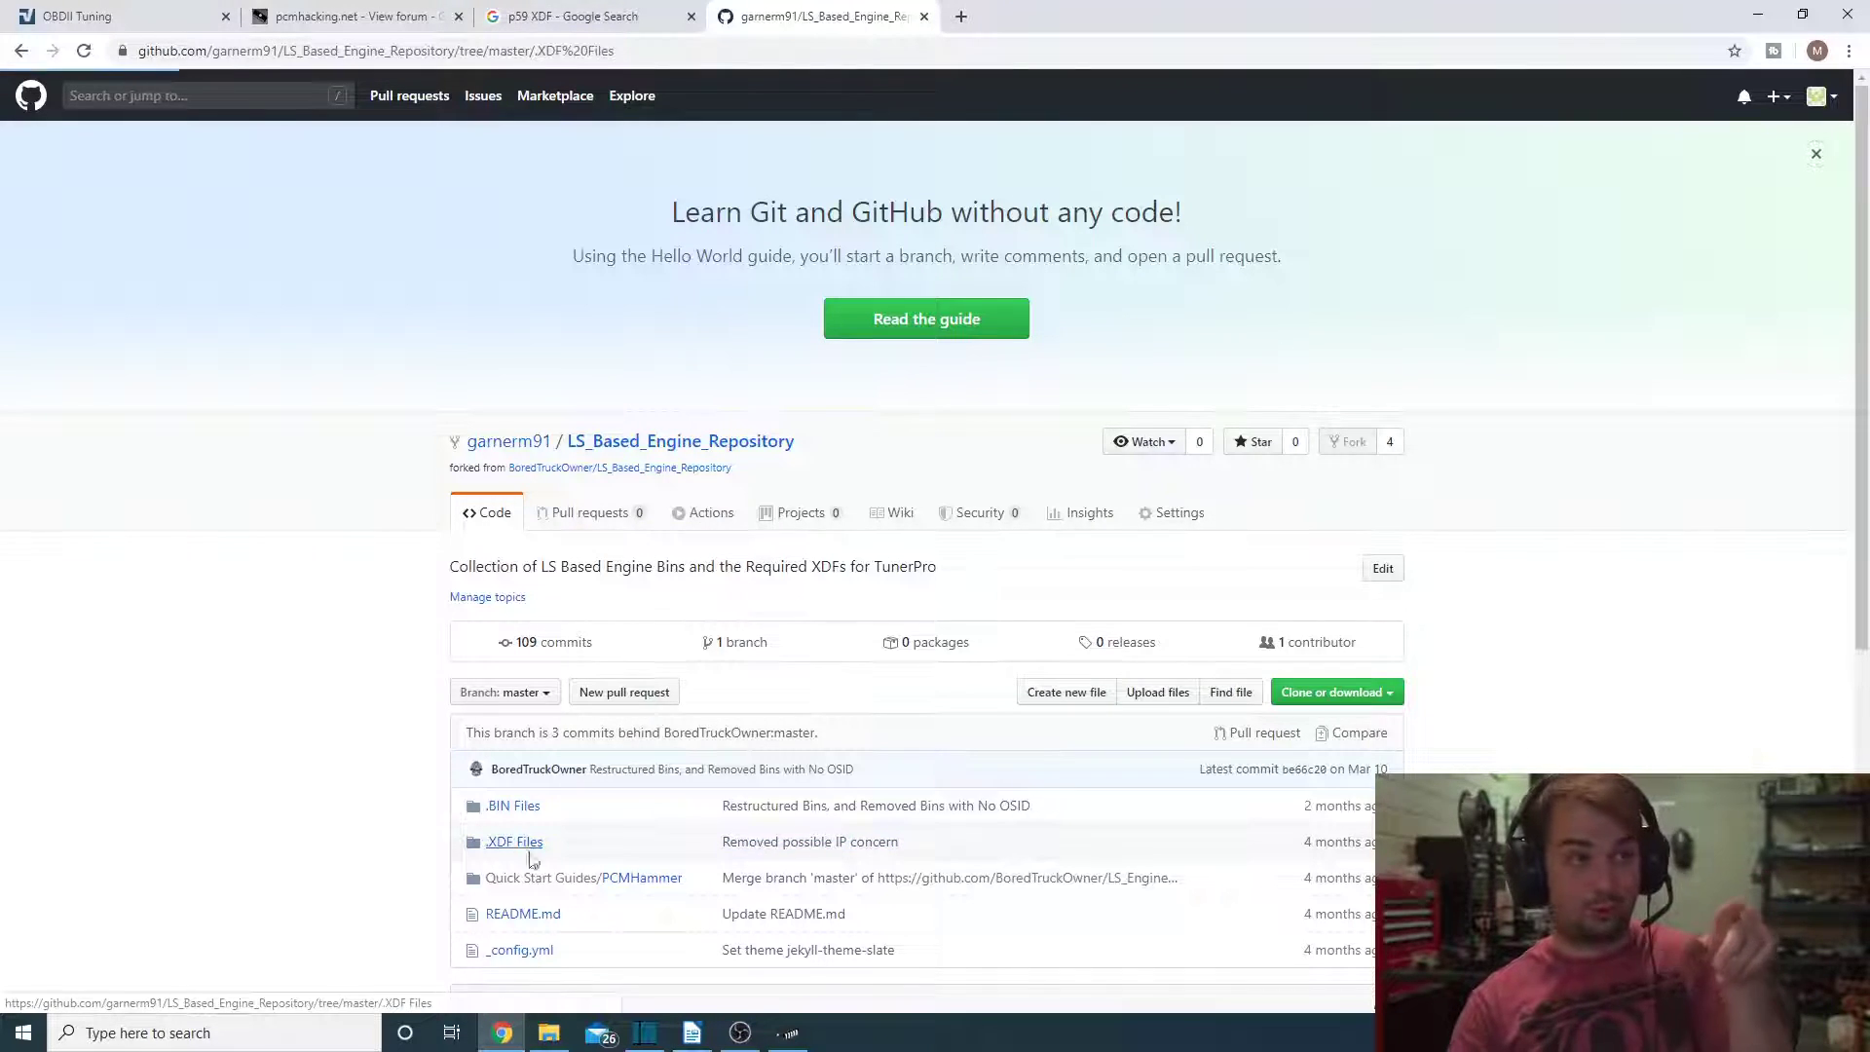
click(531, 719)
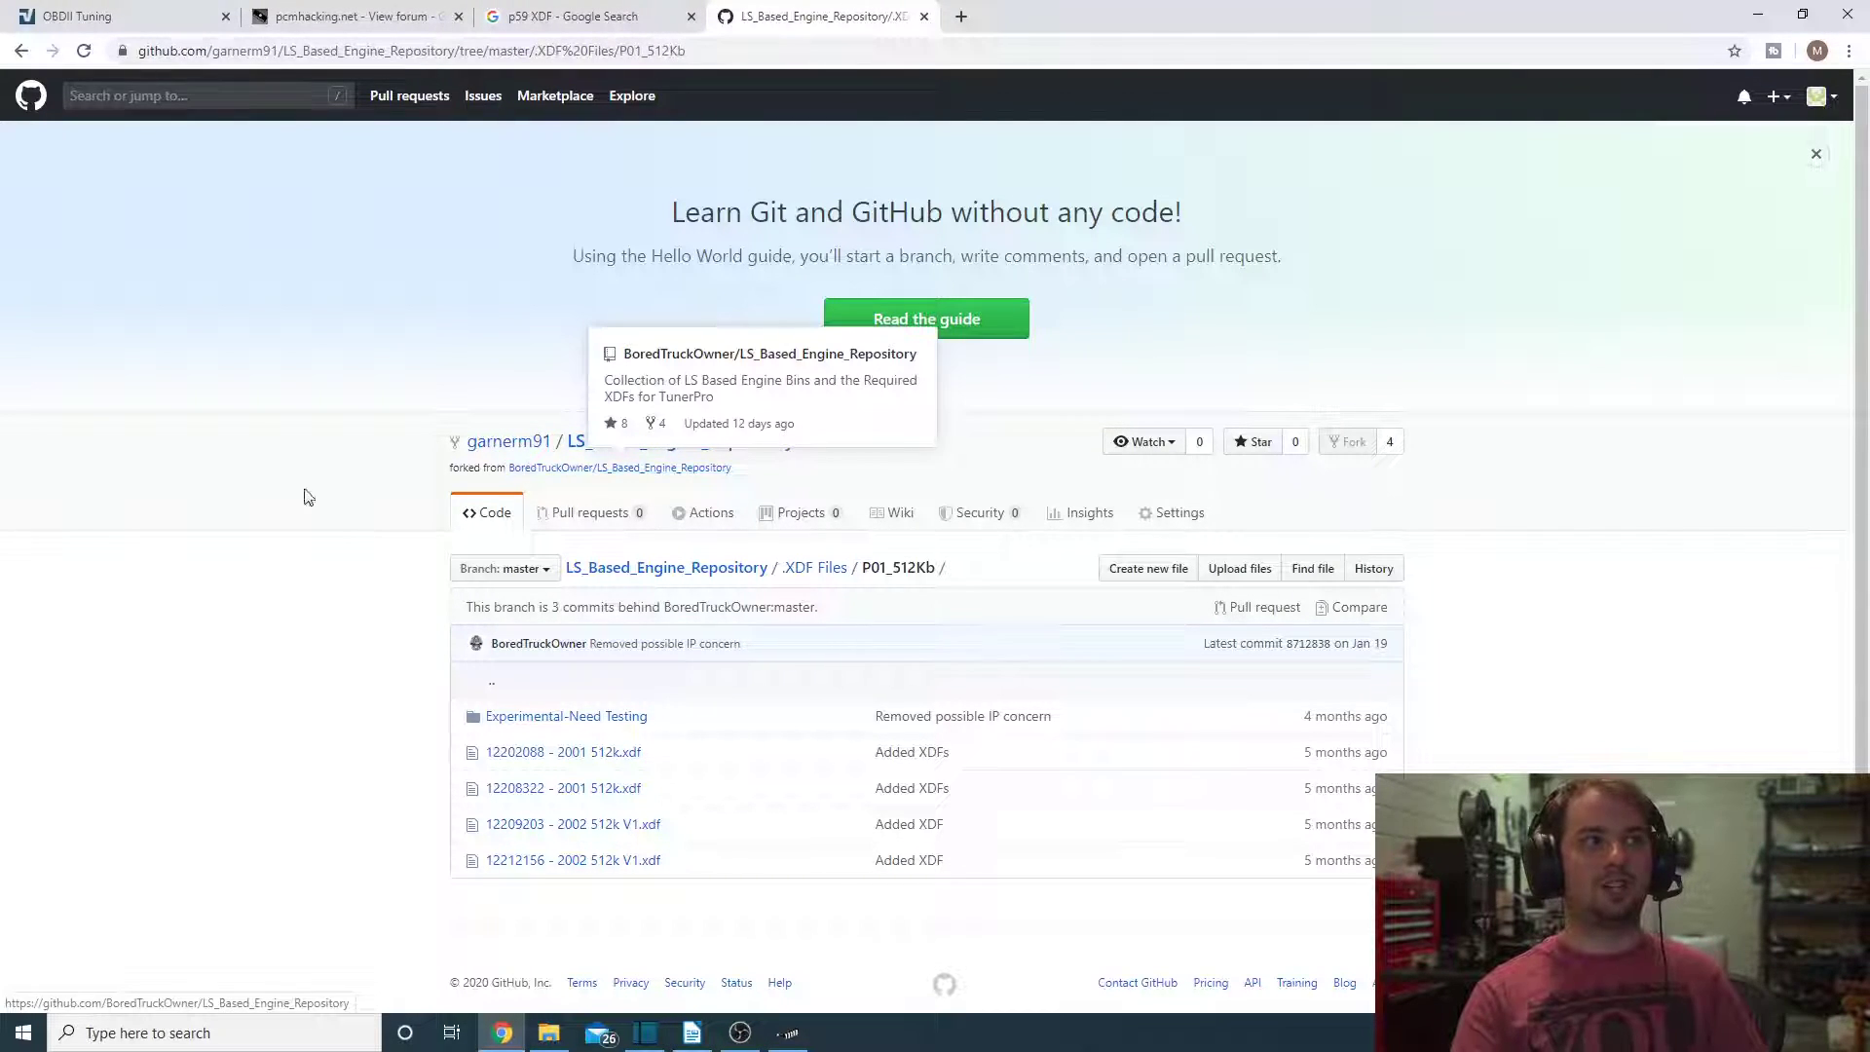
Go to the original LS_Based_Engine_Repository, browse its .XDF Files folder and open the commit "Create 12587603 - 2004 1mb.xdf".
click(531, 469)
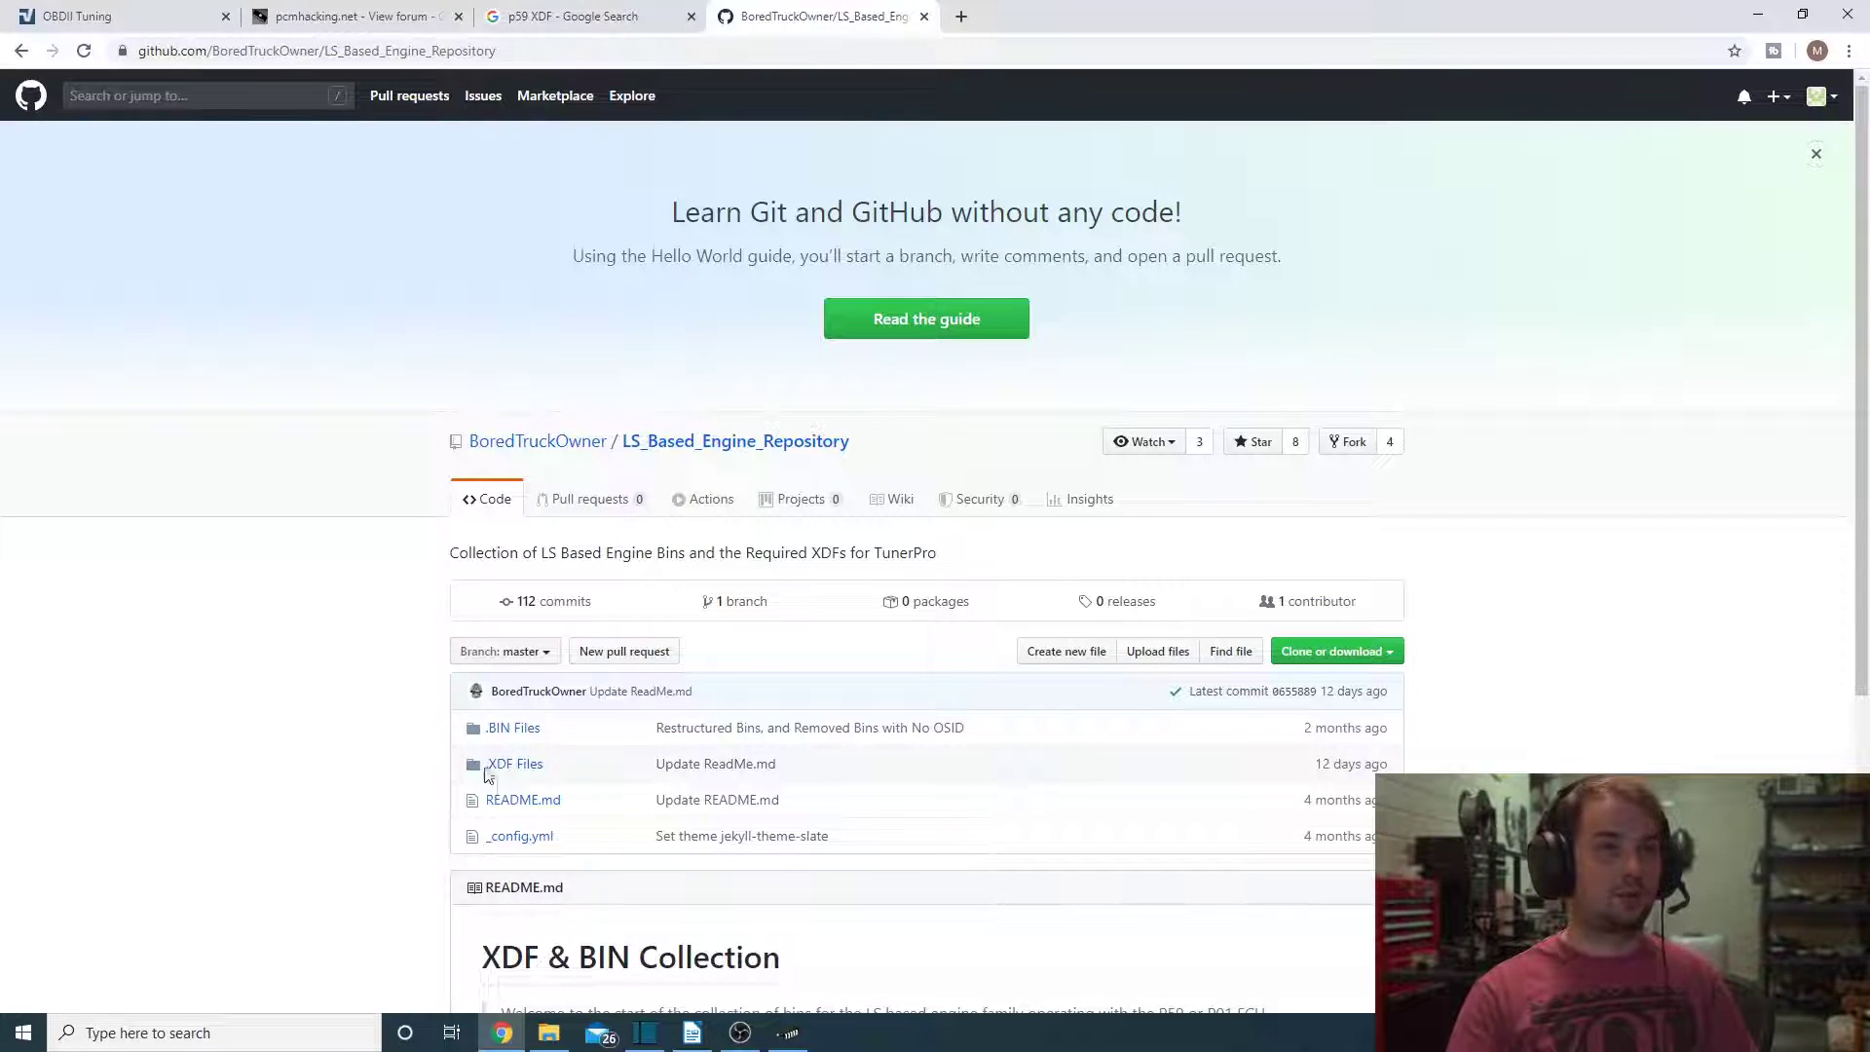
click(517, 774)
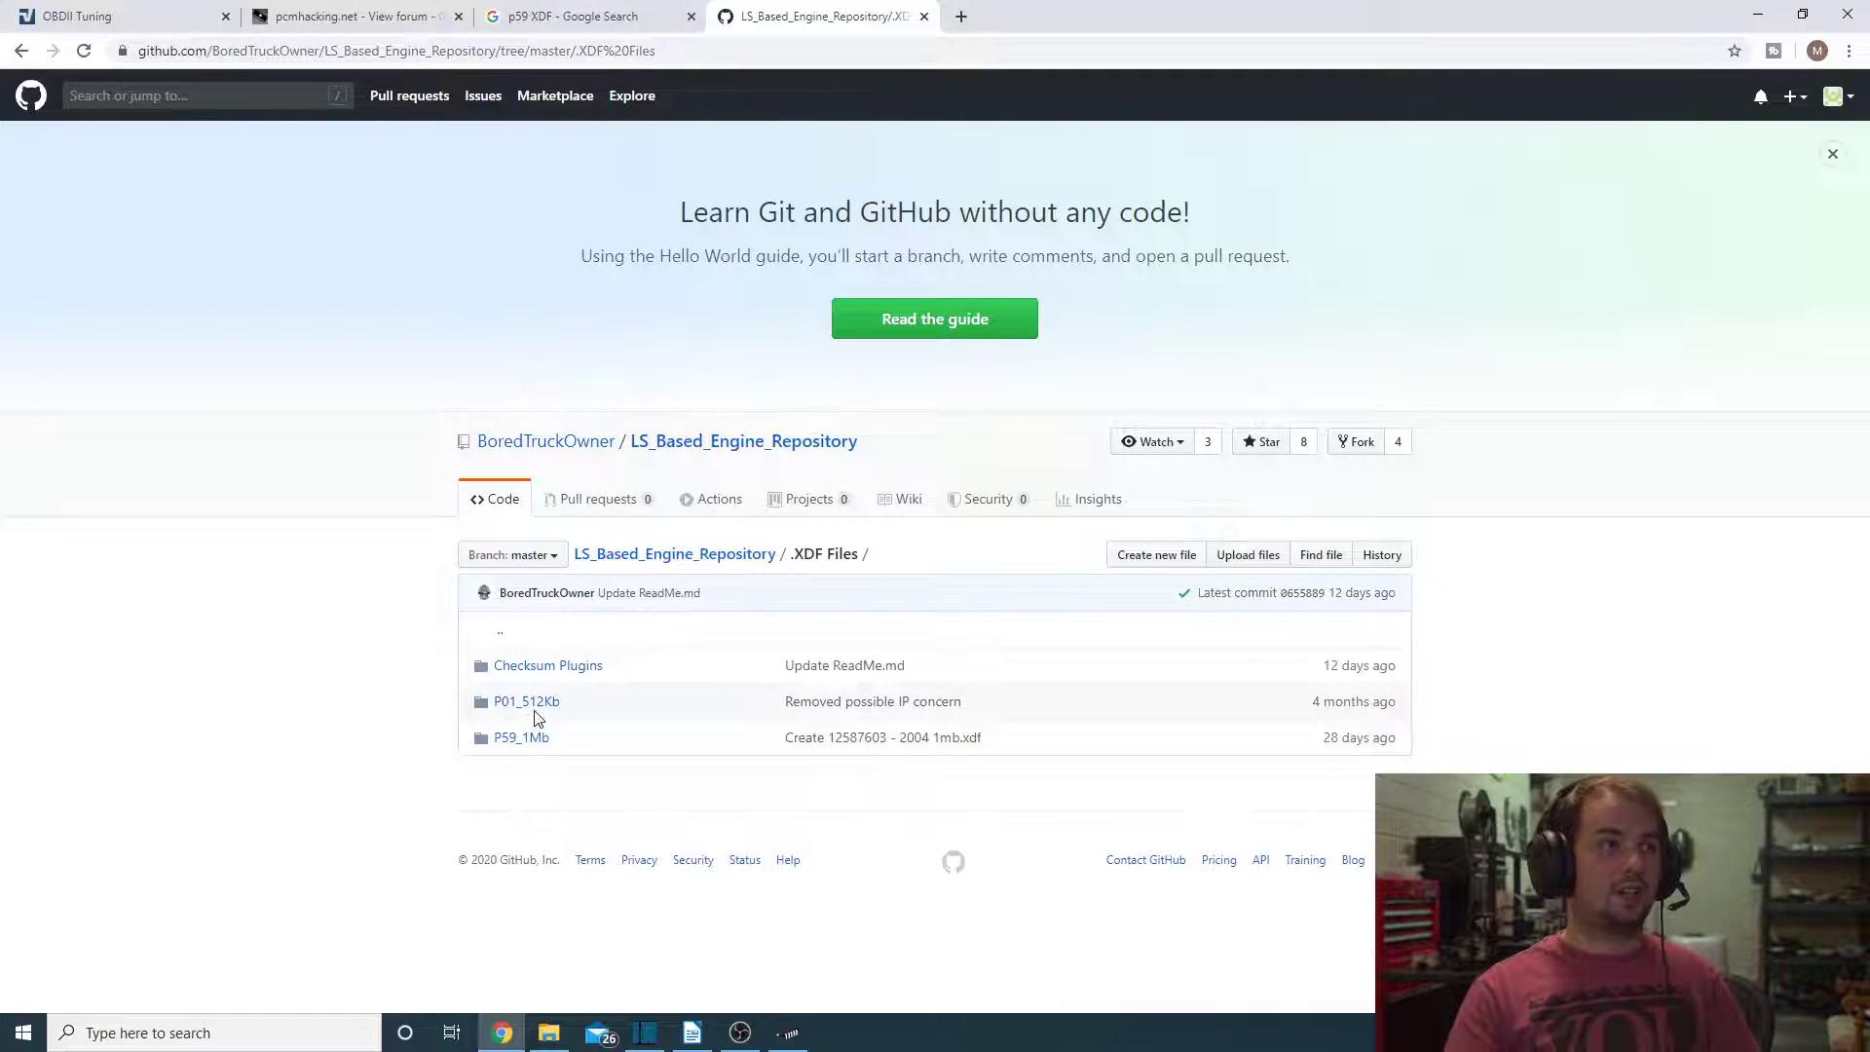
click(883, 738)
Replace the "p59 XDF" Google query with a search for "xdf 12592618".
key(ctrl+Page_Up)
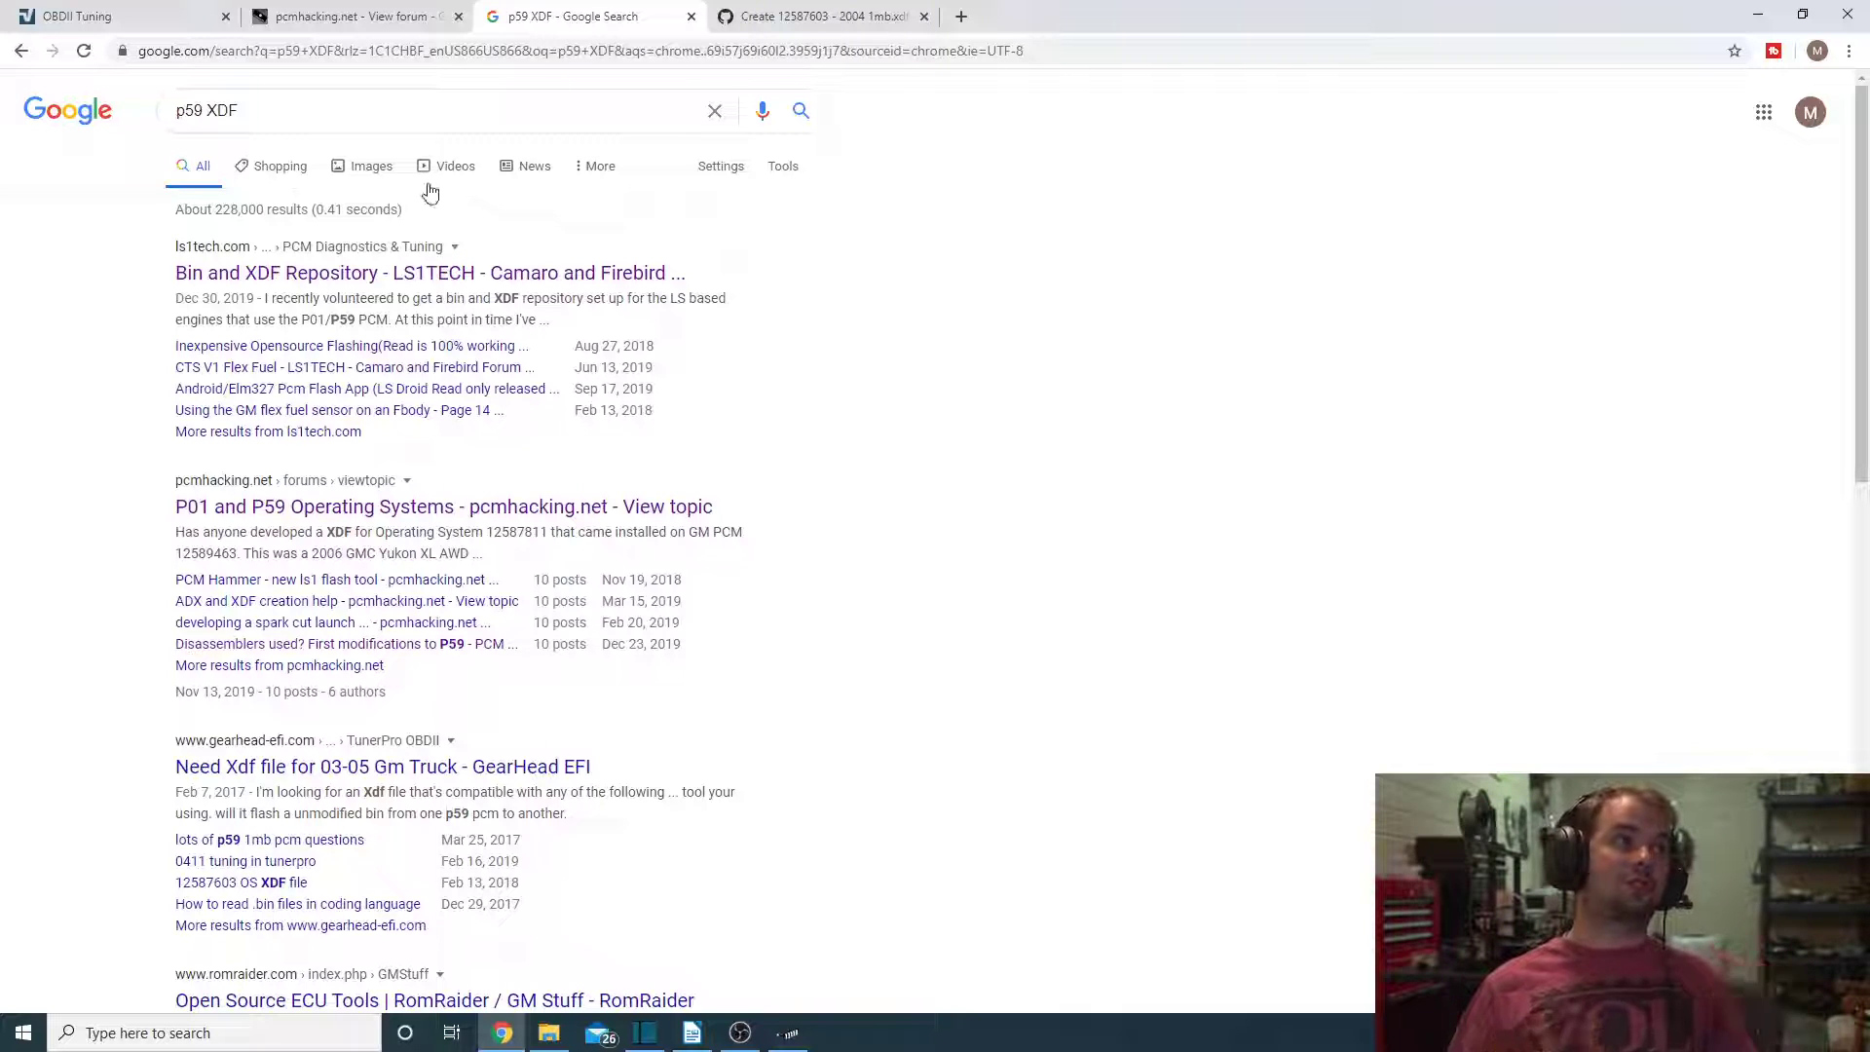
click(324, 115)
drag(324, 115, 82, 89)
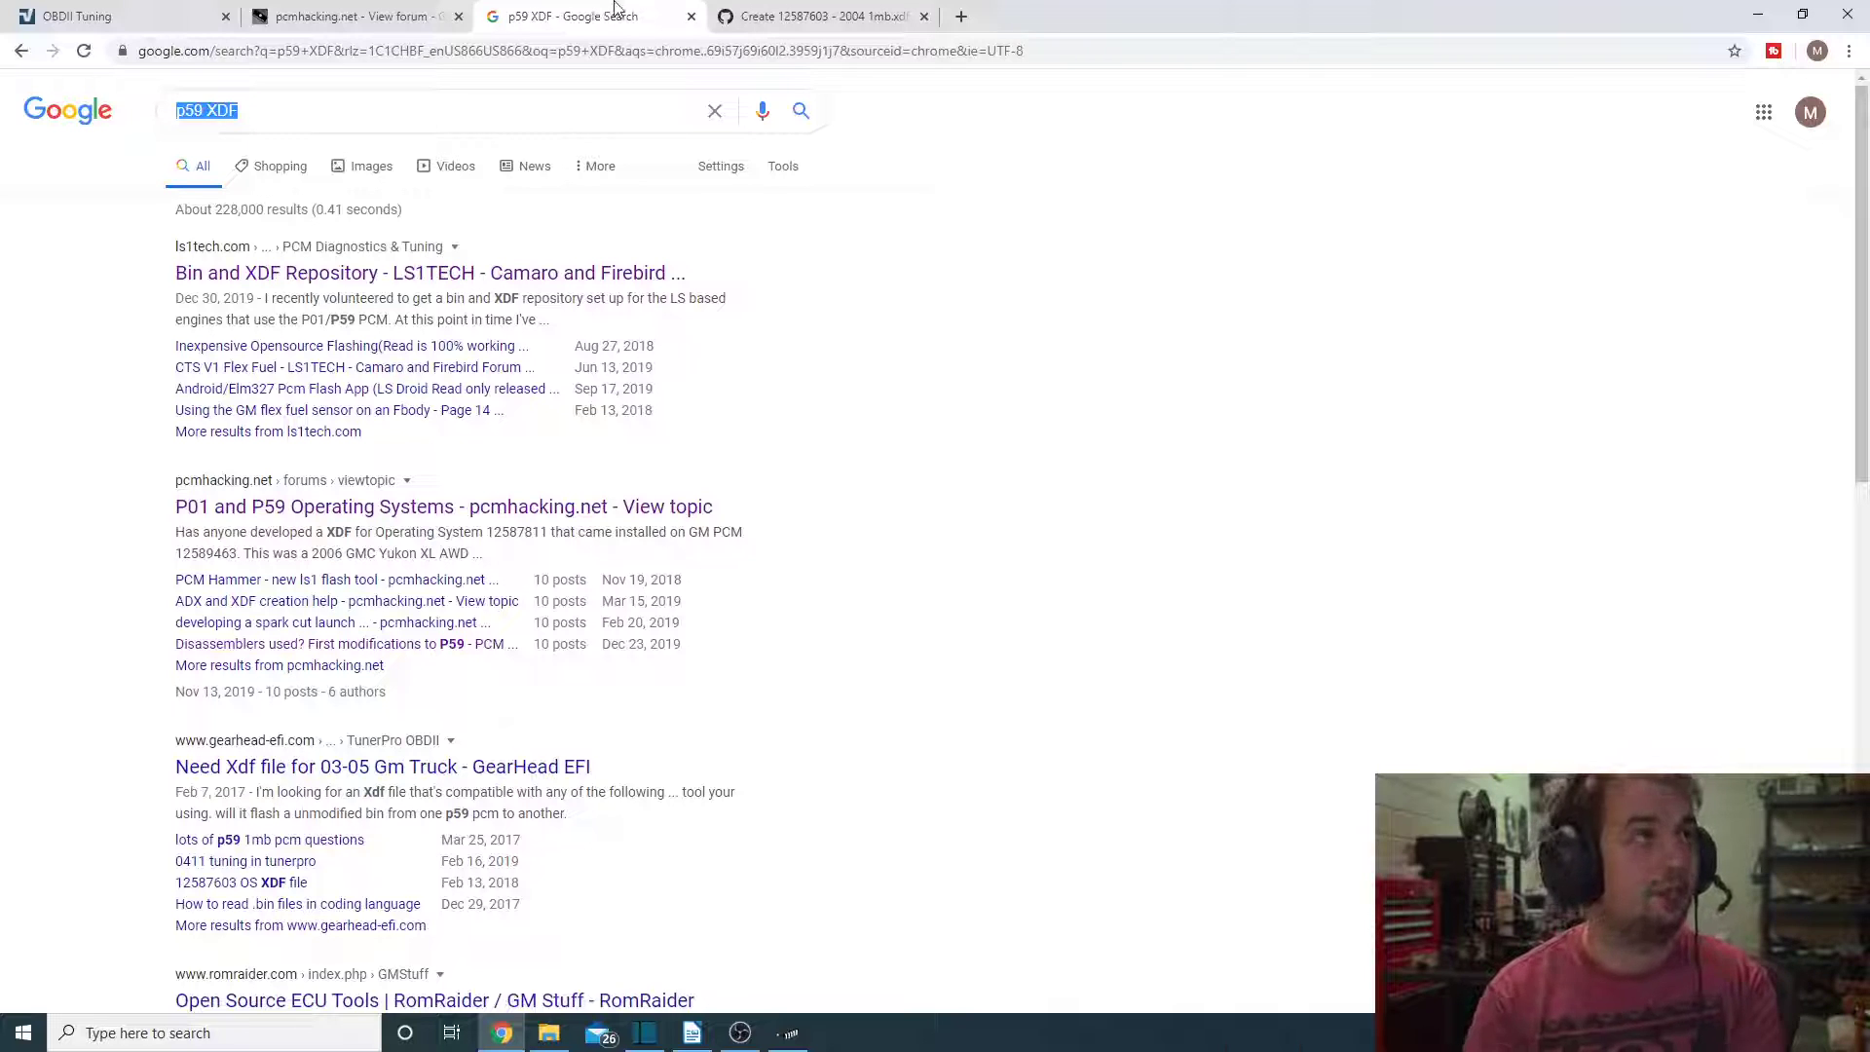
text(12)
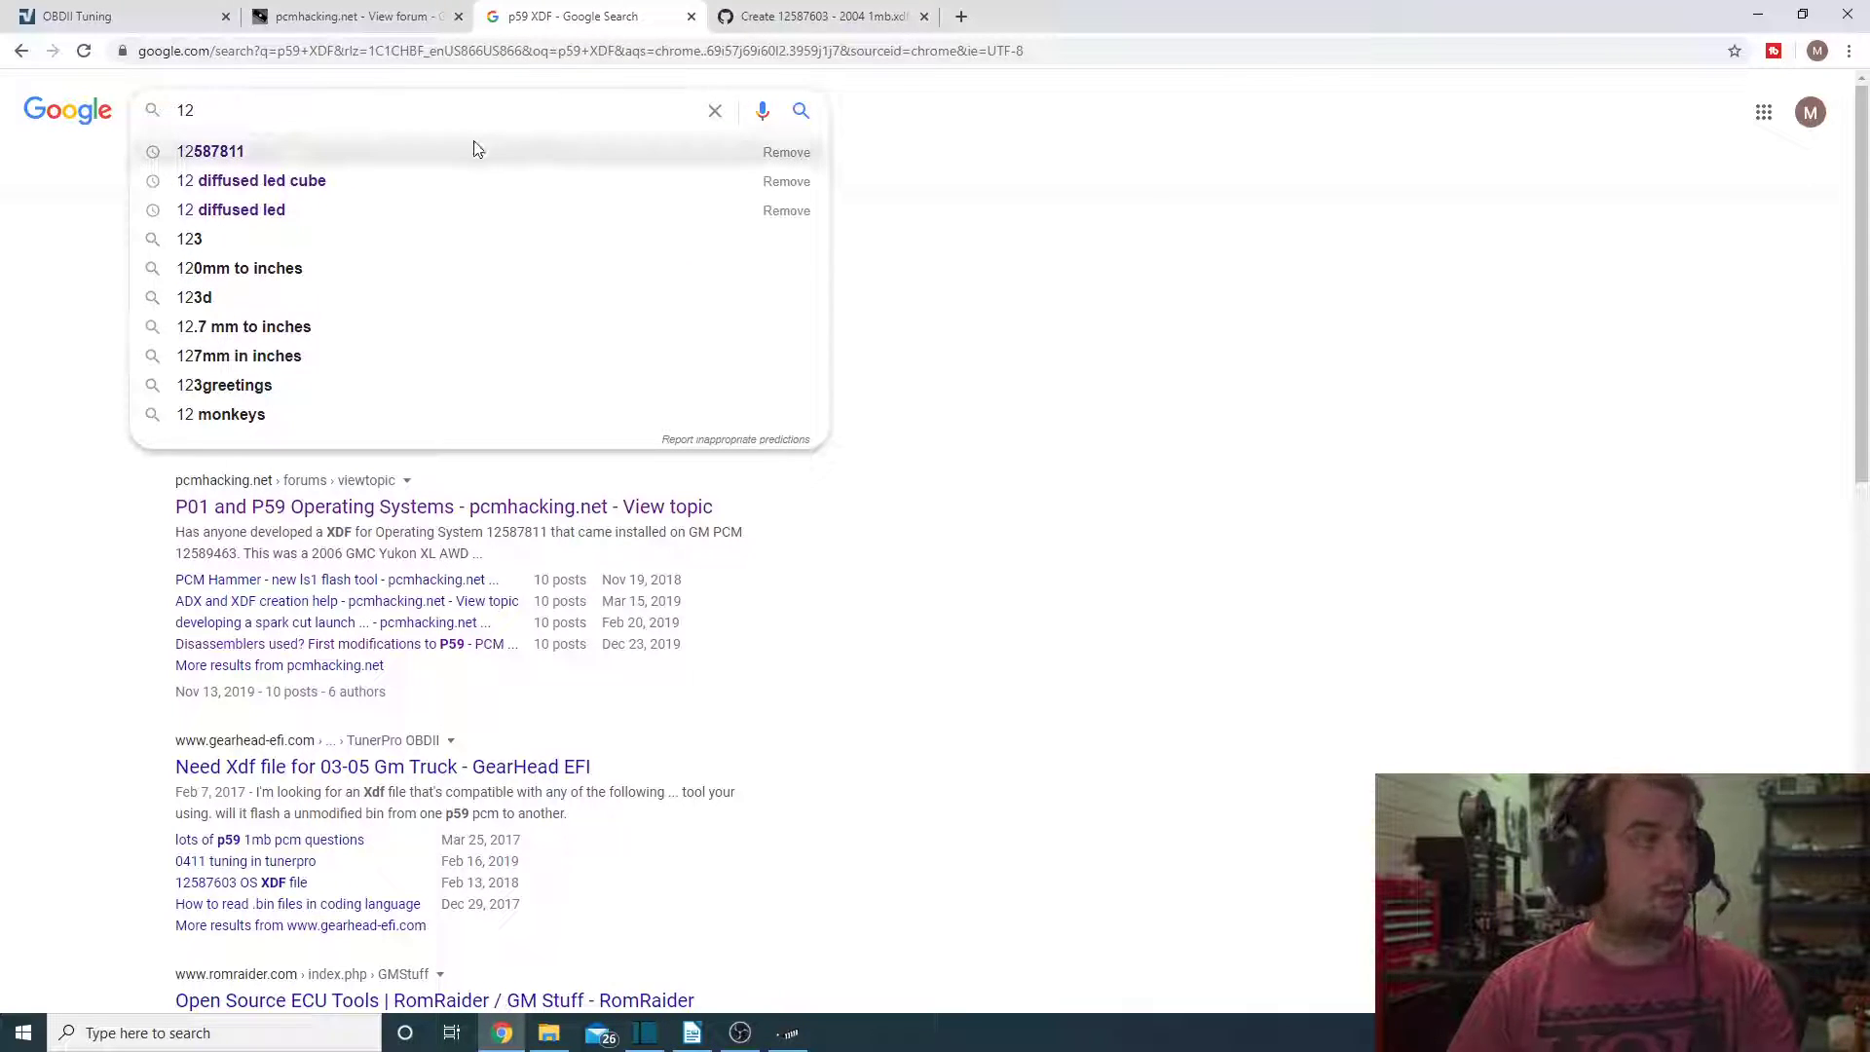
key(BackSpace)
key(BackSpace)
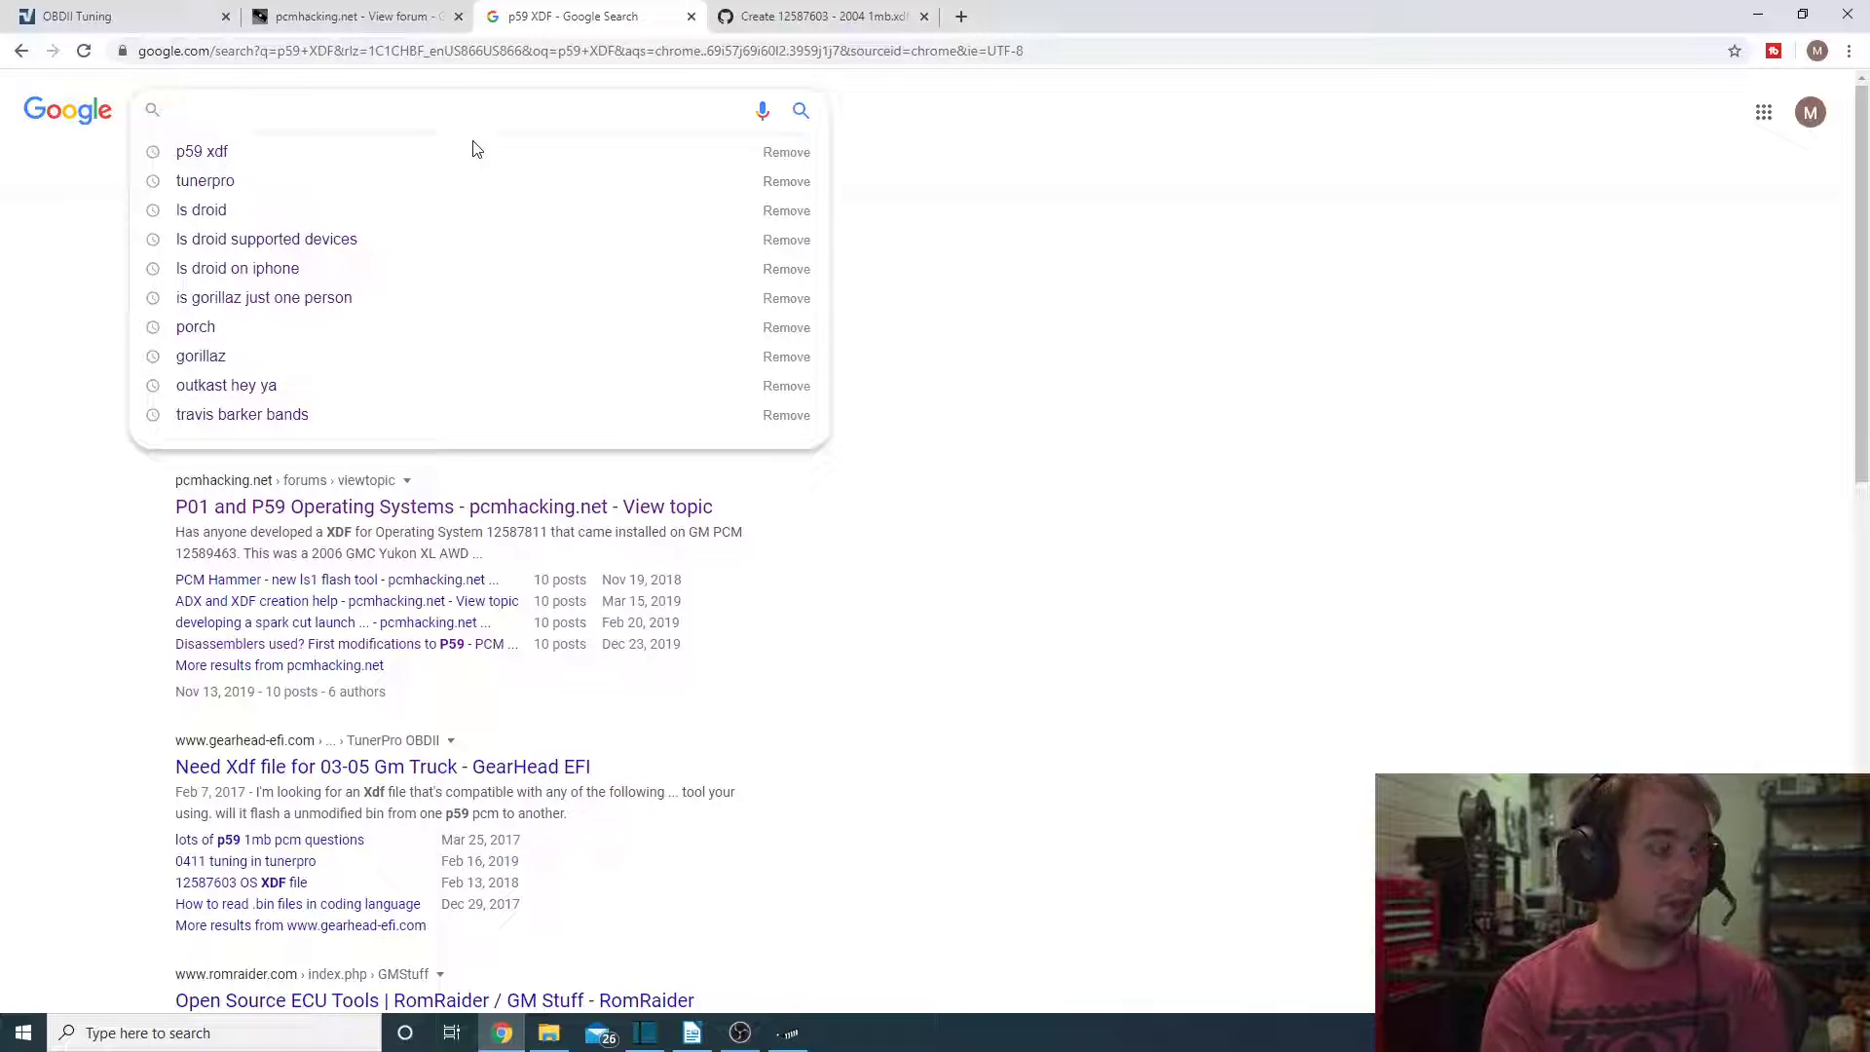
text(XDF)
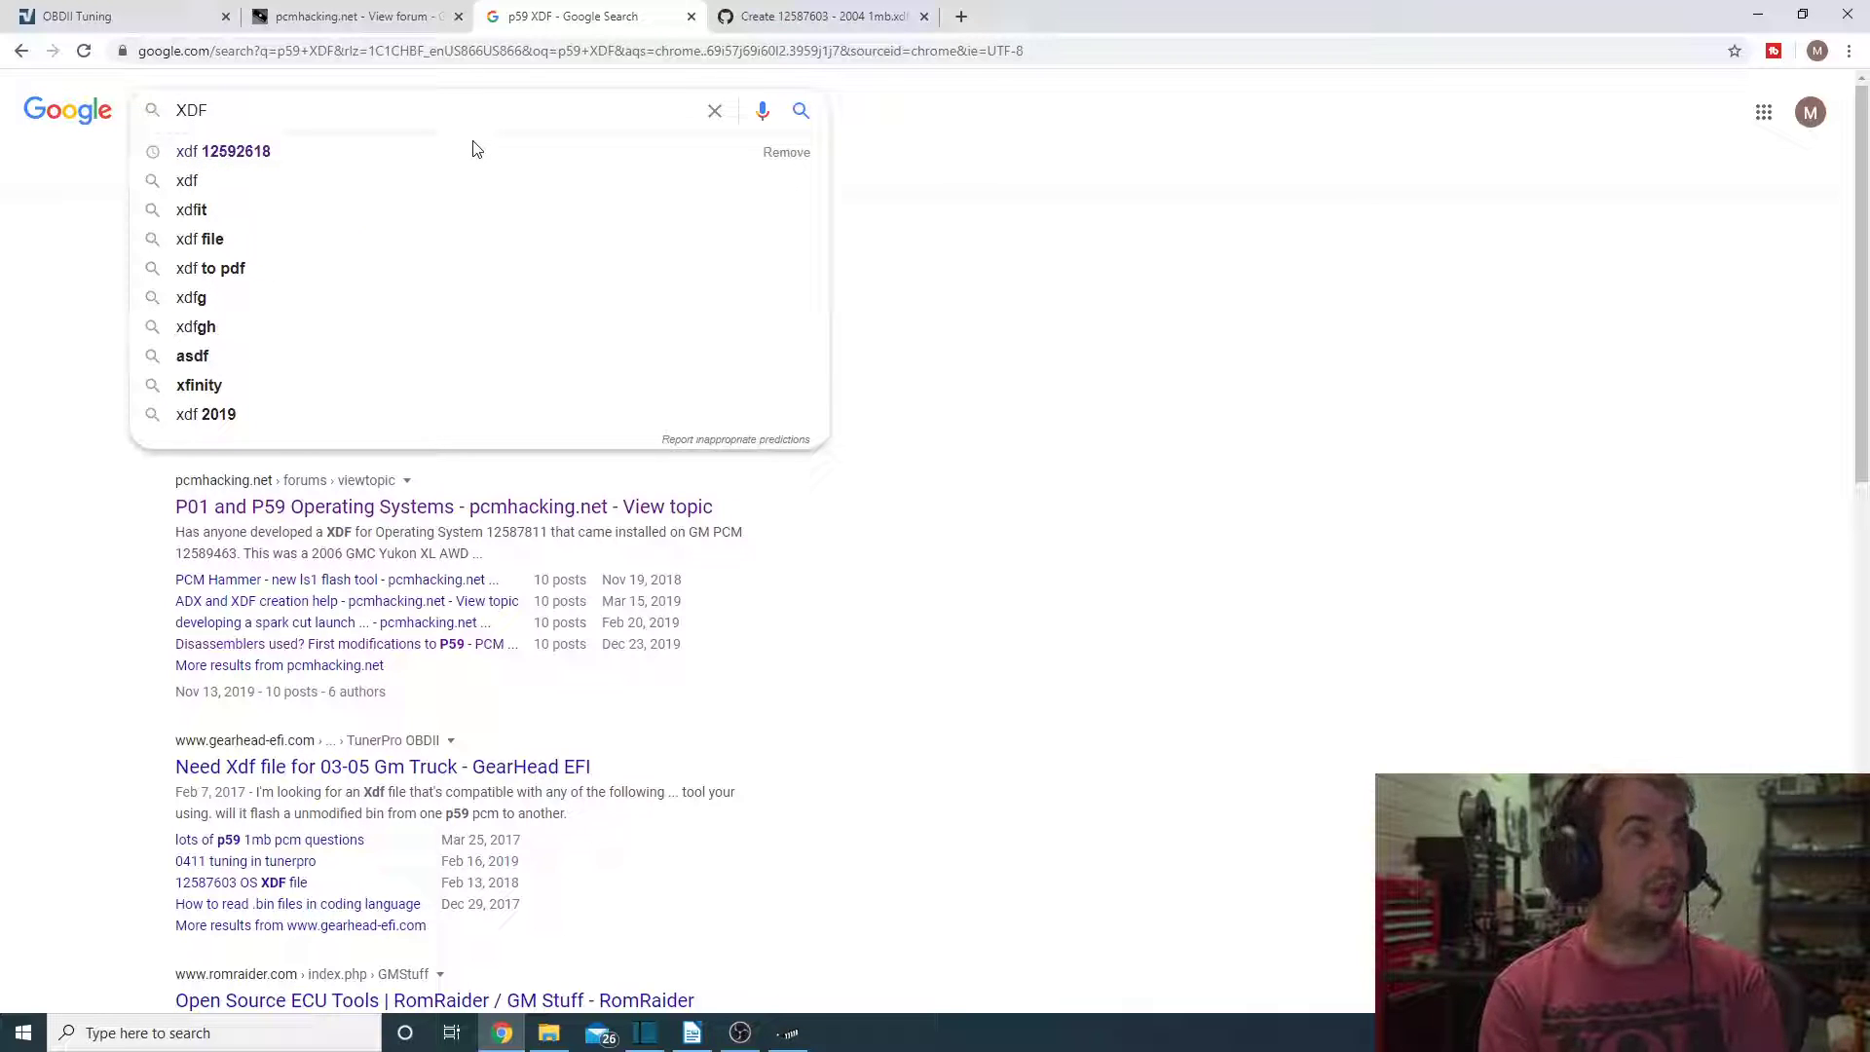
click(476, 151)
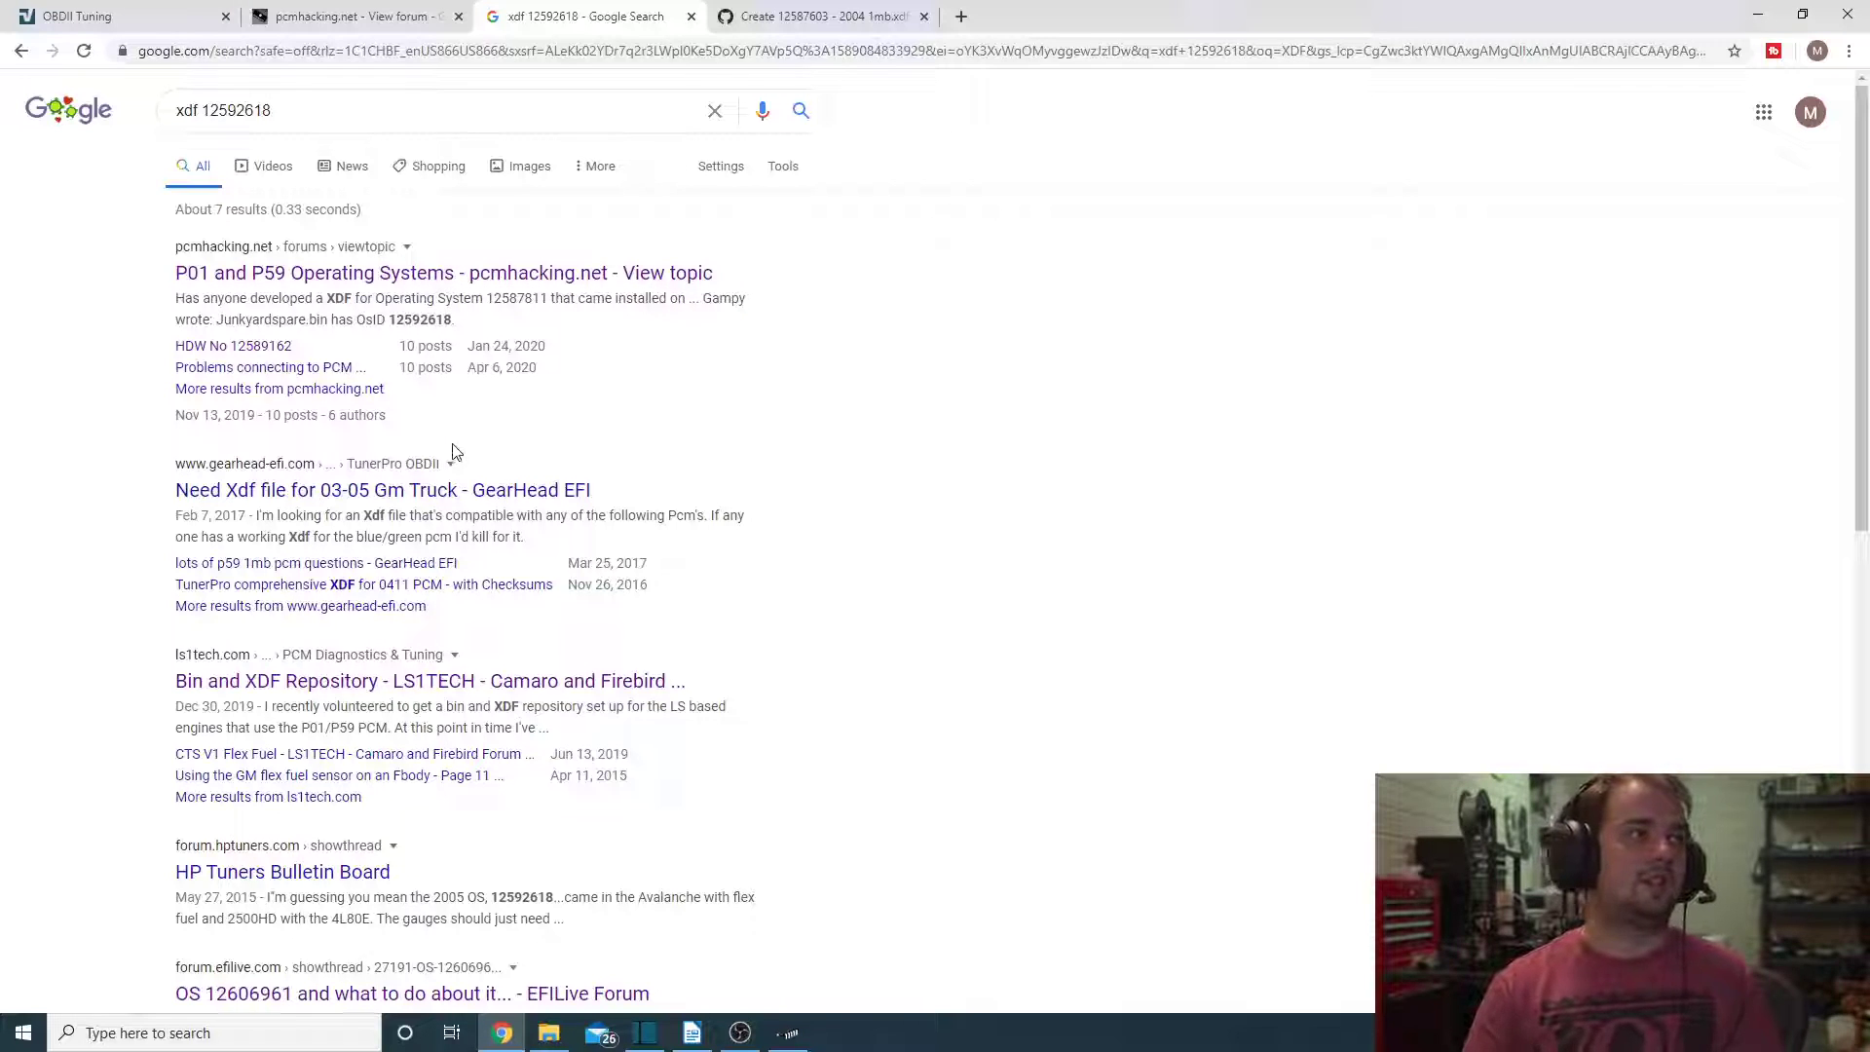
Highlight the word "xdf" in the search query and switch back to TunerPro.
drag(205, 113, 164, 121)
click(199, 114)
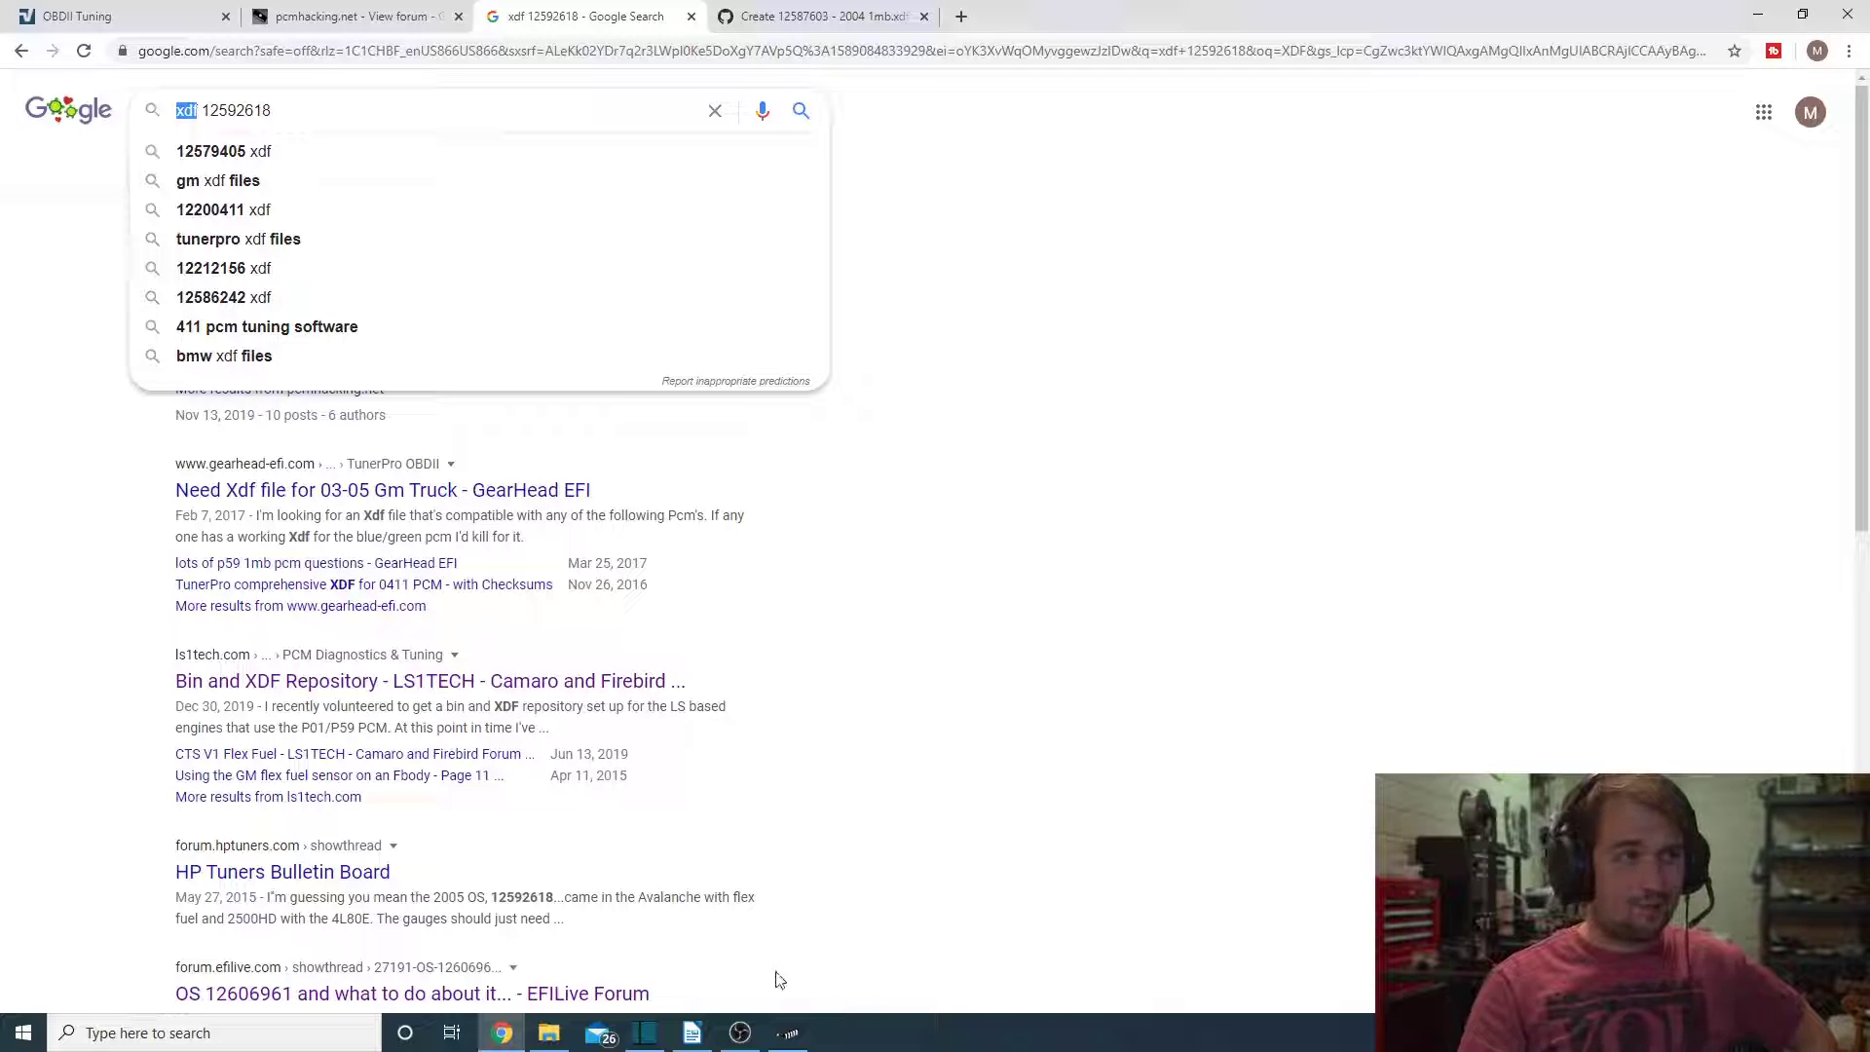
click(790, 1033)
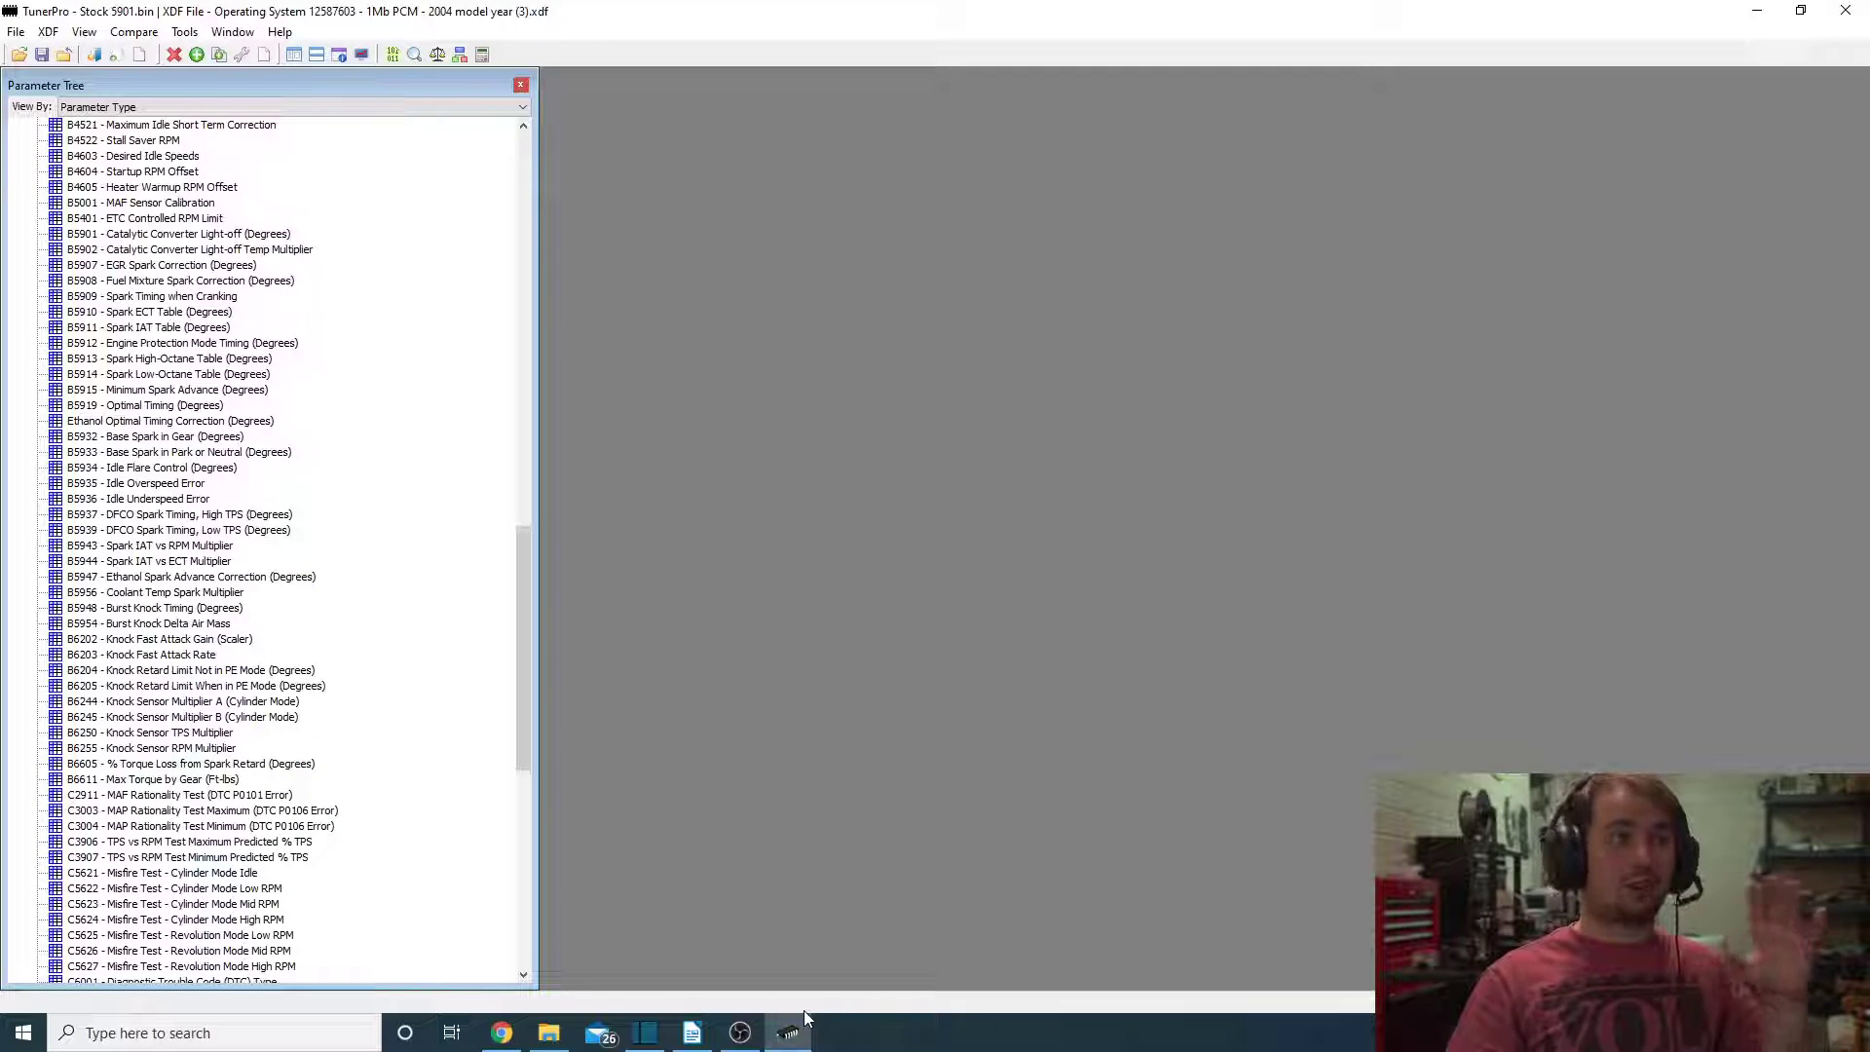